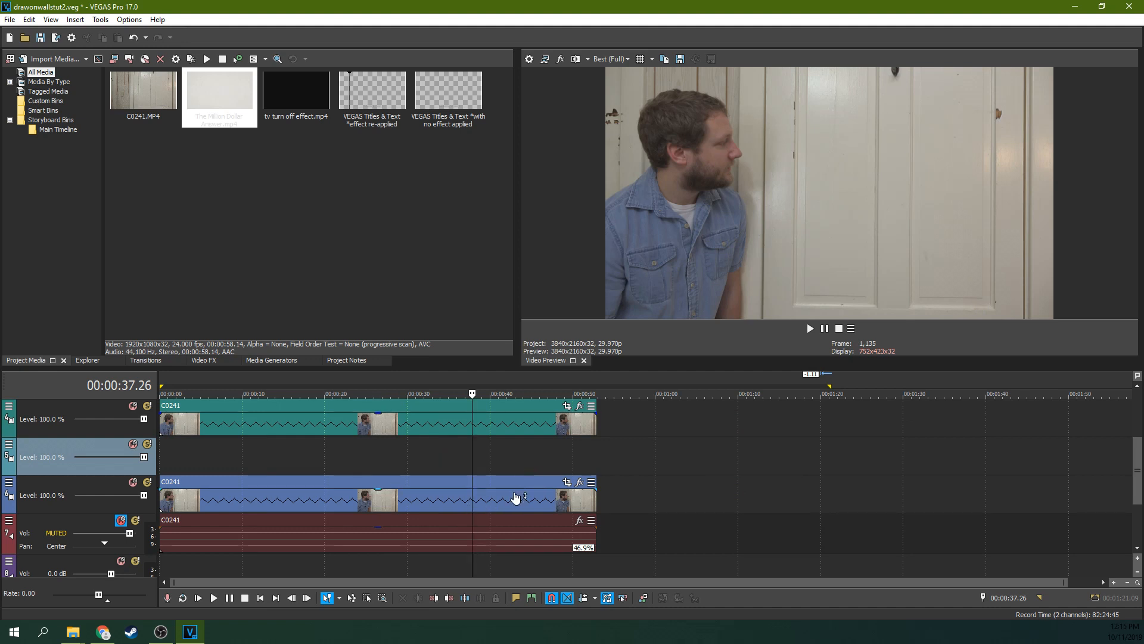
Play back the C0241 footage on the timeline from about 25 seconds to review the shot.
left_click(513, 499)
left_click(370, 422)
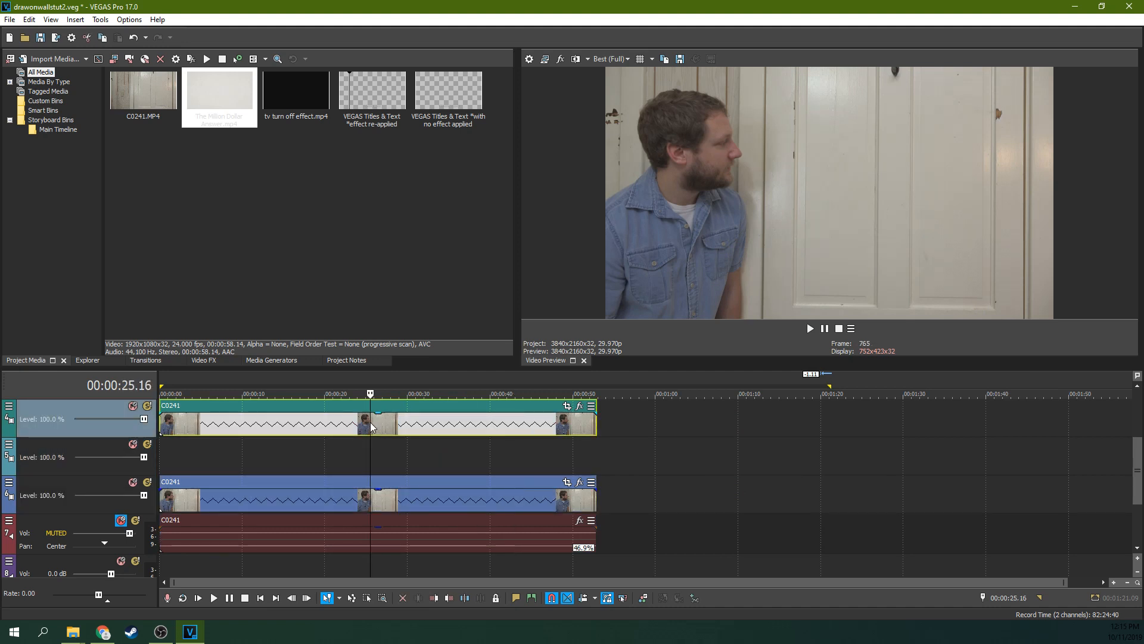
left_click(810, 328)
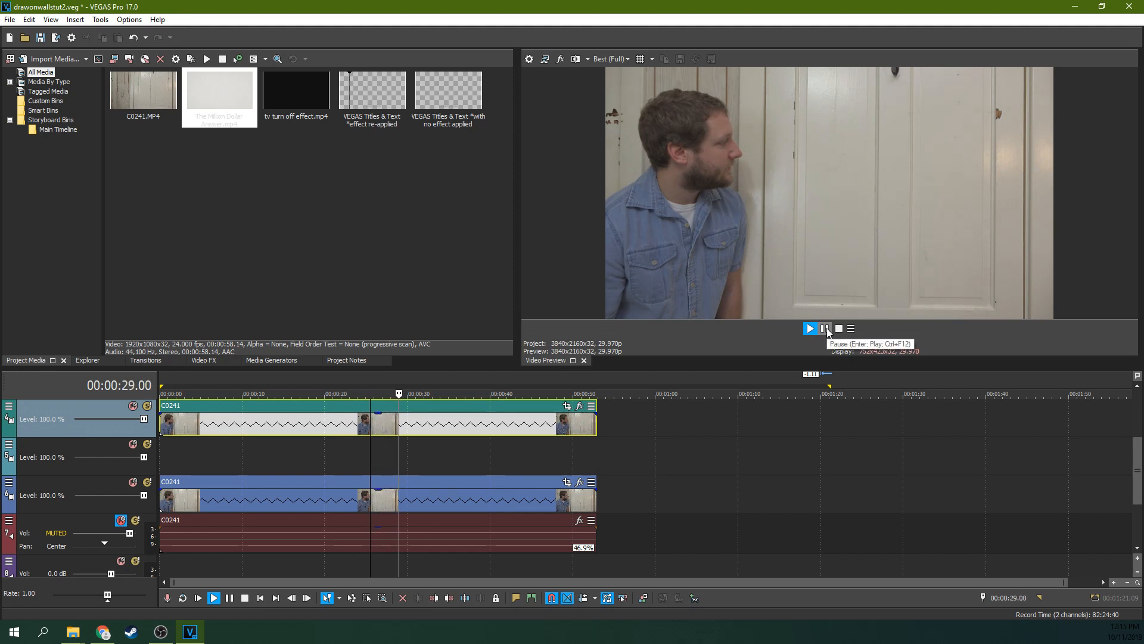
left_click(826, 329)
left_click(495, 493)
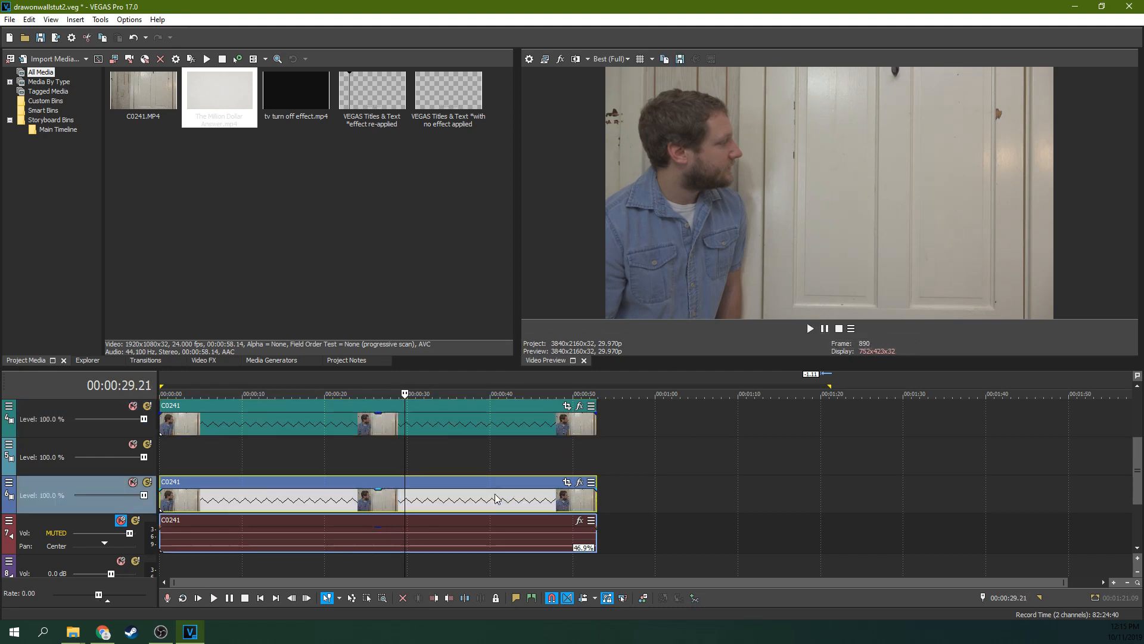
right_click(531, 495)
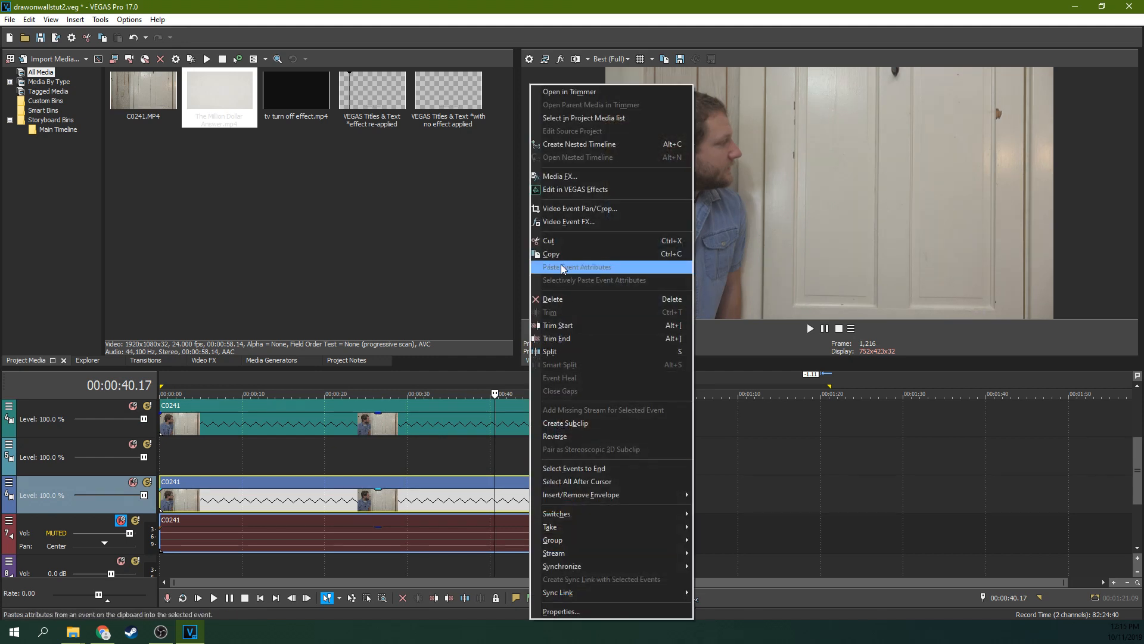
left_click(732, 431)
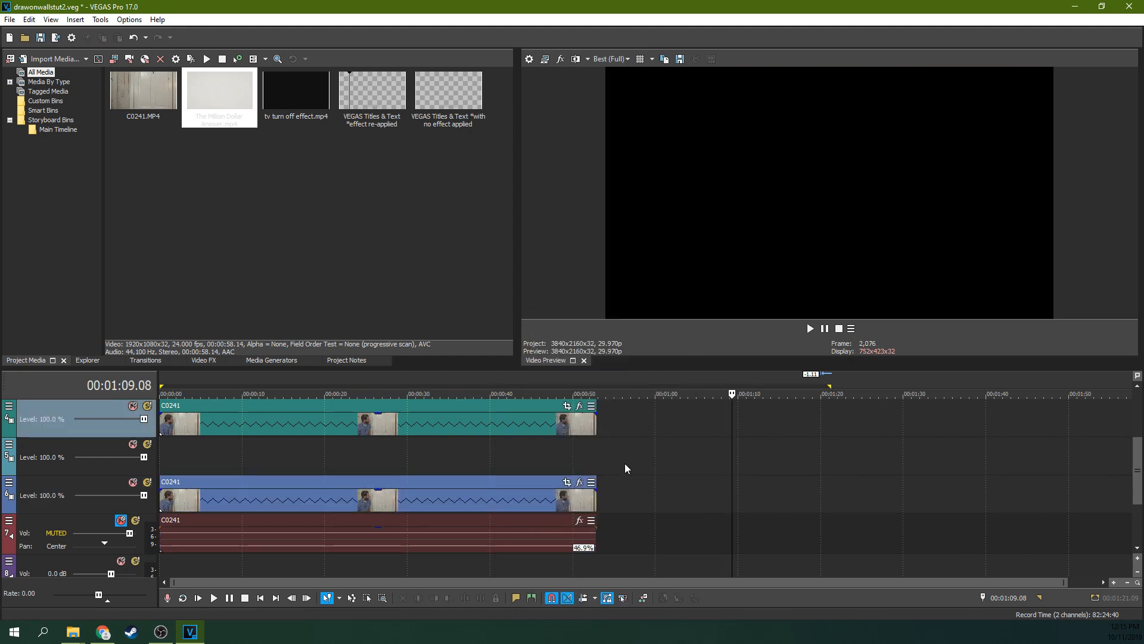
right_click(449, 409)
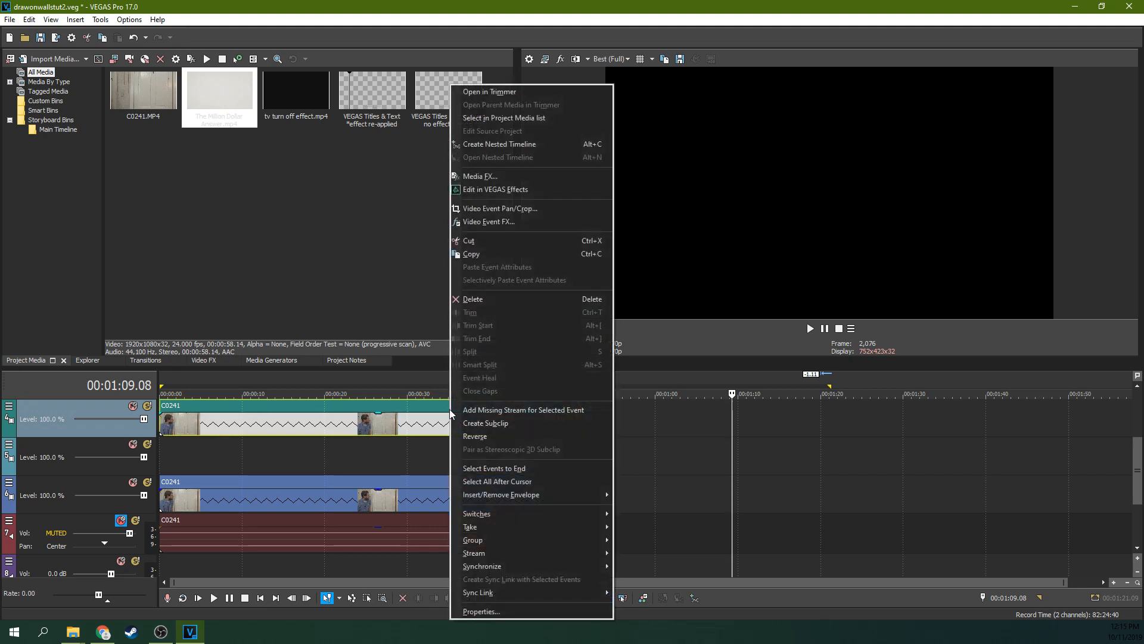
left_click(668, 409)
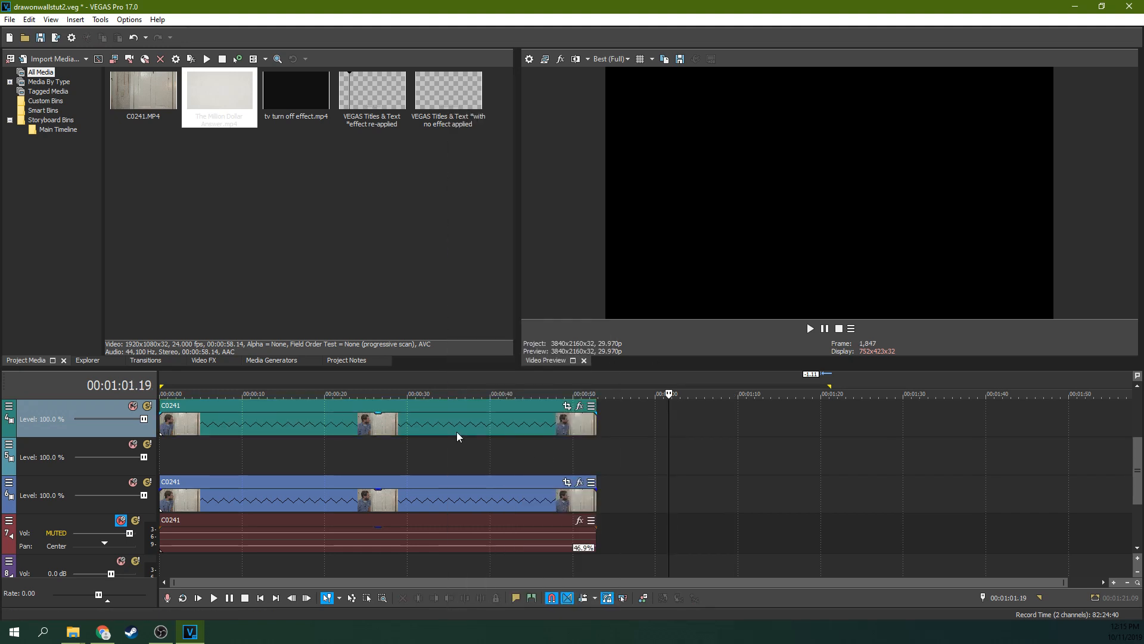
left_click_drag(457, 436, 464, 435)
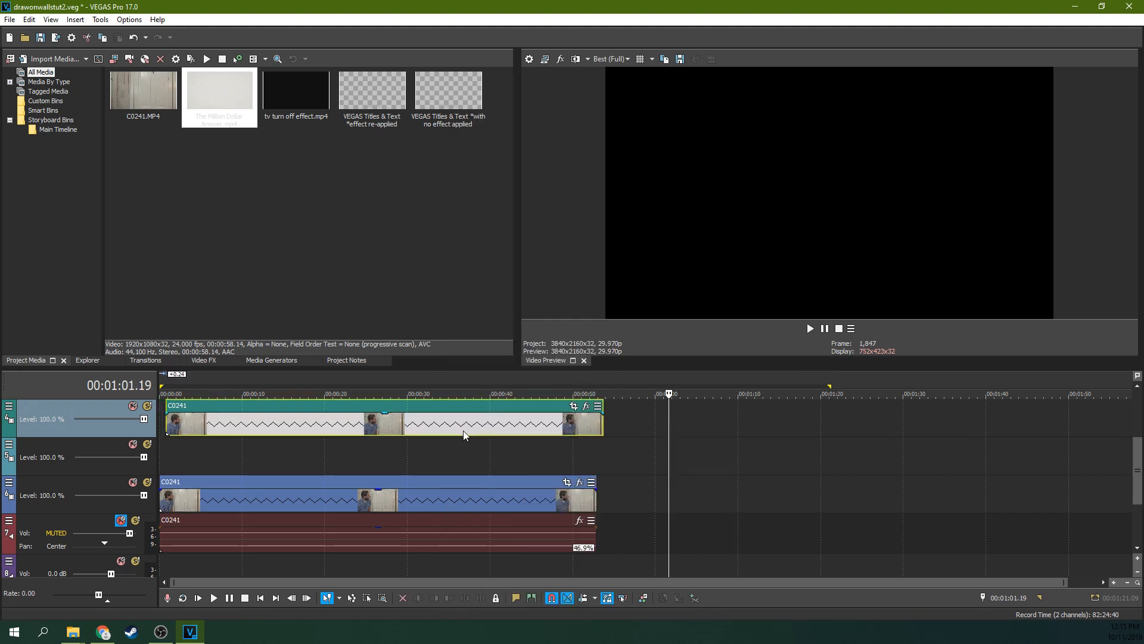
key("ctrl+z")
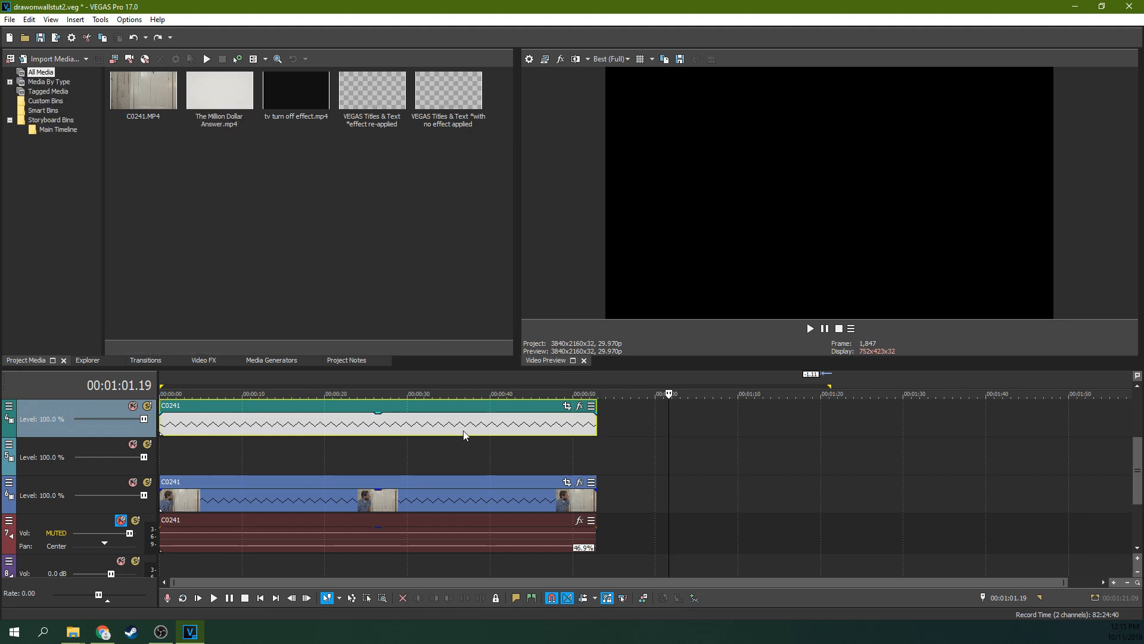
left_click(455, 464)
left_click(463, 463)
left_click(495, 463)
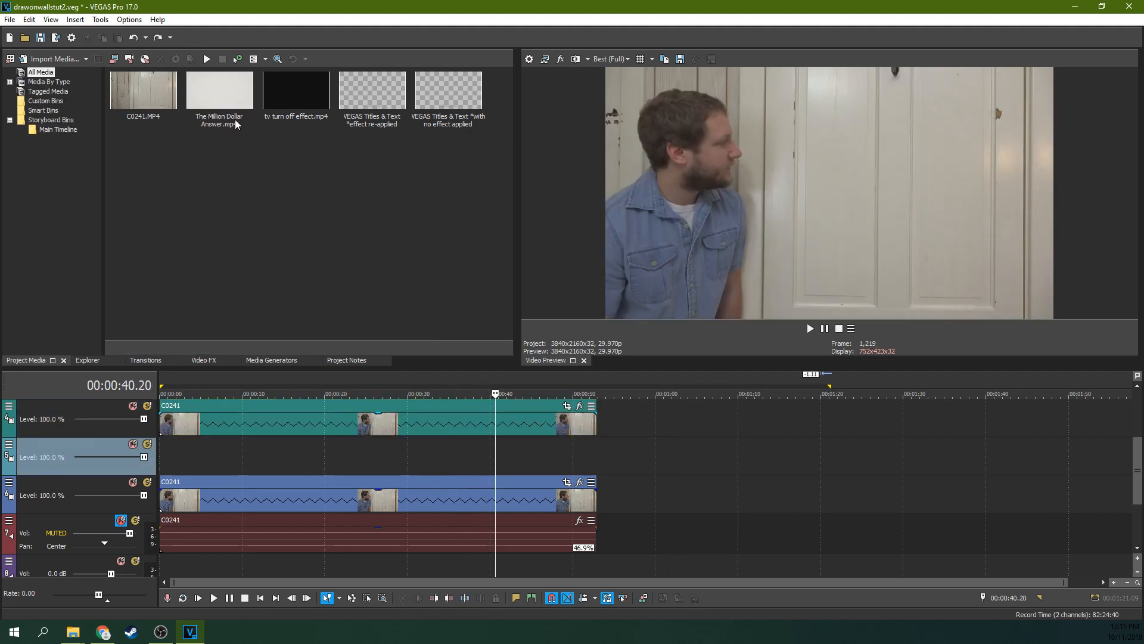
Add The Million Dollar Answer.mp4 to the timeline, with its video on track 5 between the C0241 clips and its audio on track 8.
left_click_drag(220, 93, 664, 482)
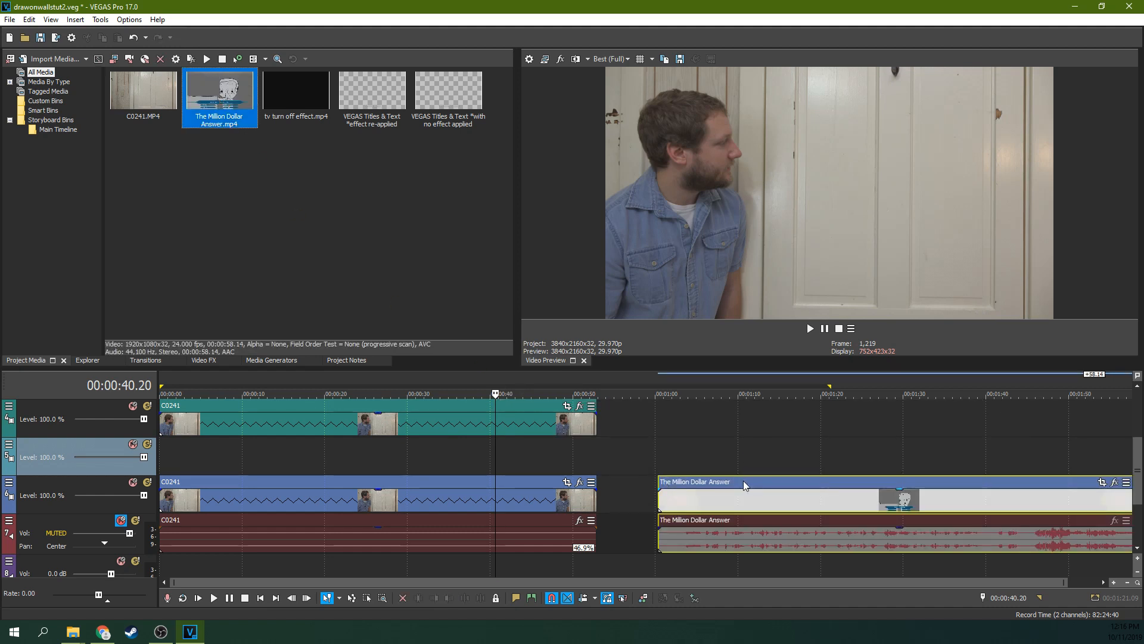
left_click_drag(740, 481, 738, 460)
left_click_drag(724, 522, 725, 560)
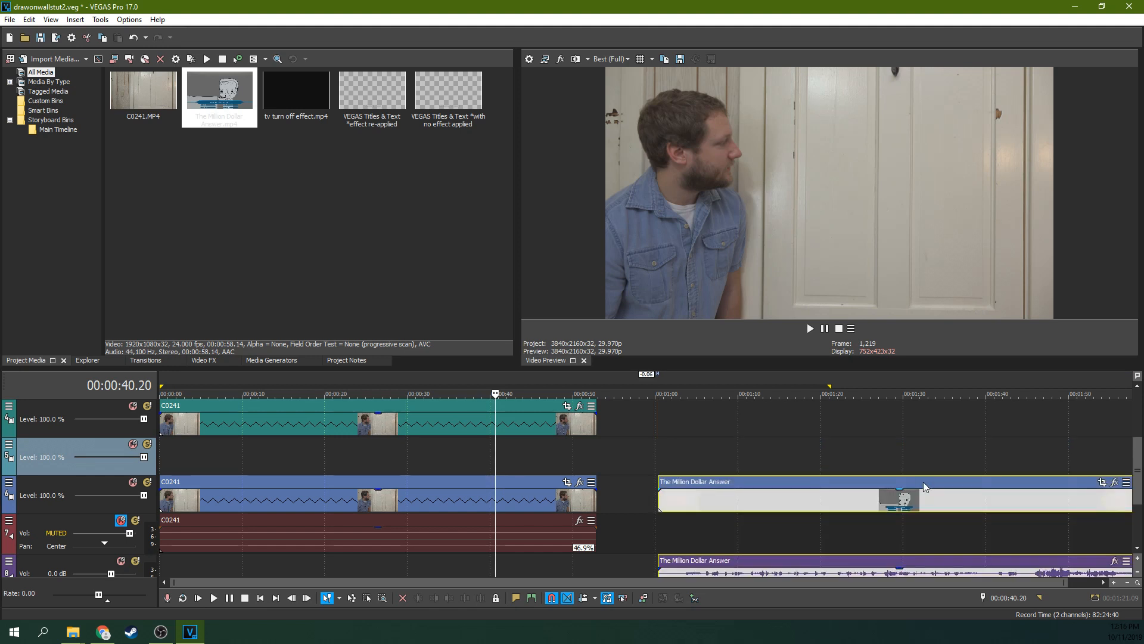
left_click_drag(924, 482, 921, 460)
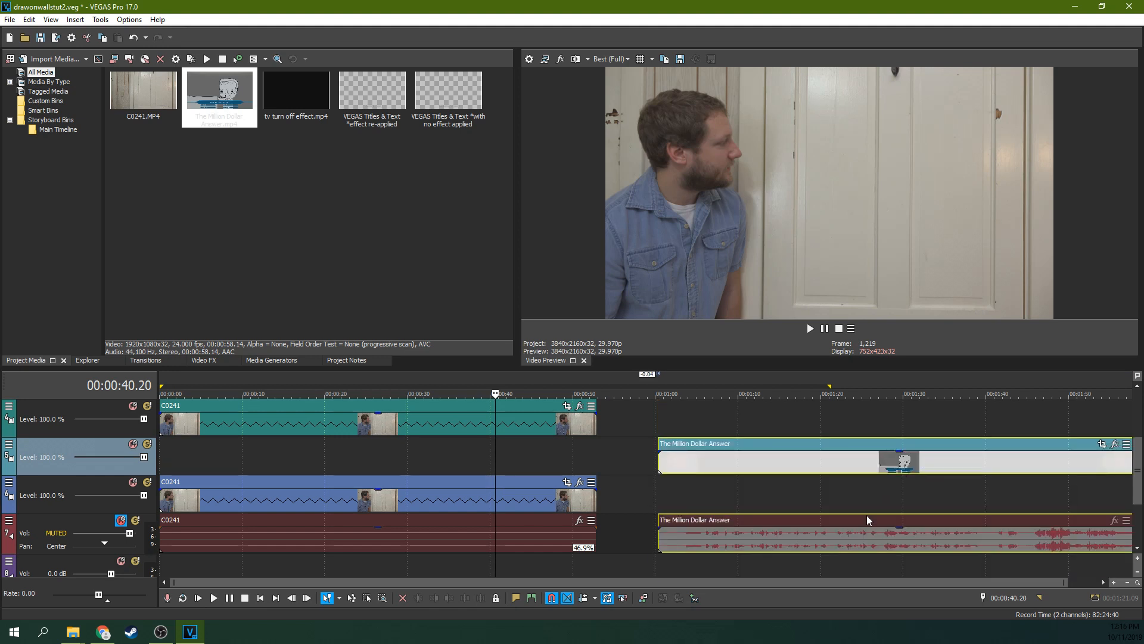
left_click(783, 544)
left_click_drag(714, 520, 710, 570)
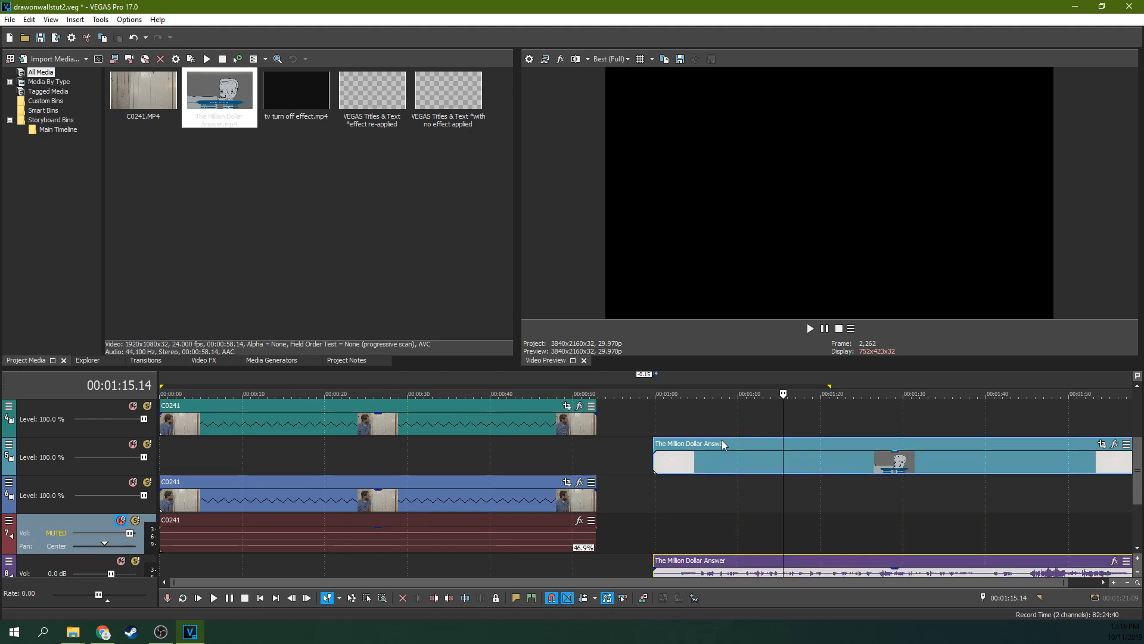
Move The Million Dollar Answer to the timeline start and shift both C0241 clips to end together with it.
left_click_drag(1135, 500, 1135, 528)
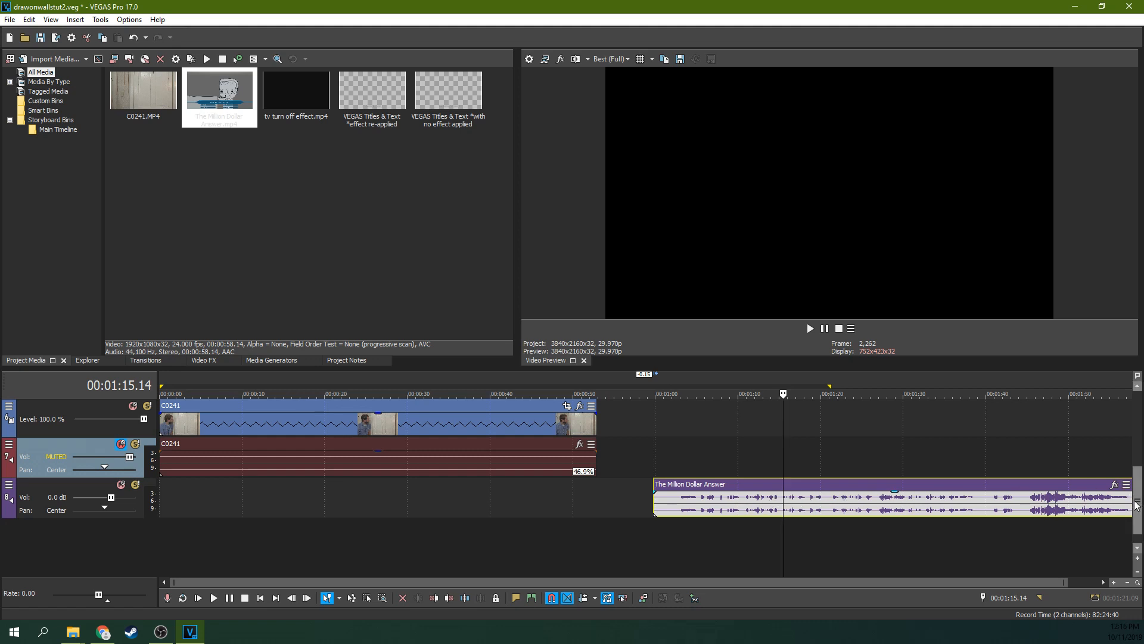
left_click_drag(1136, 501, 1136, 477)
left_click_drag(779, 456, 271, 451)
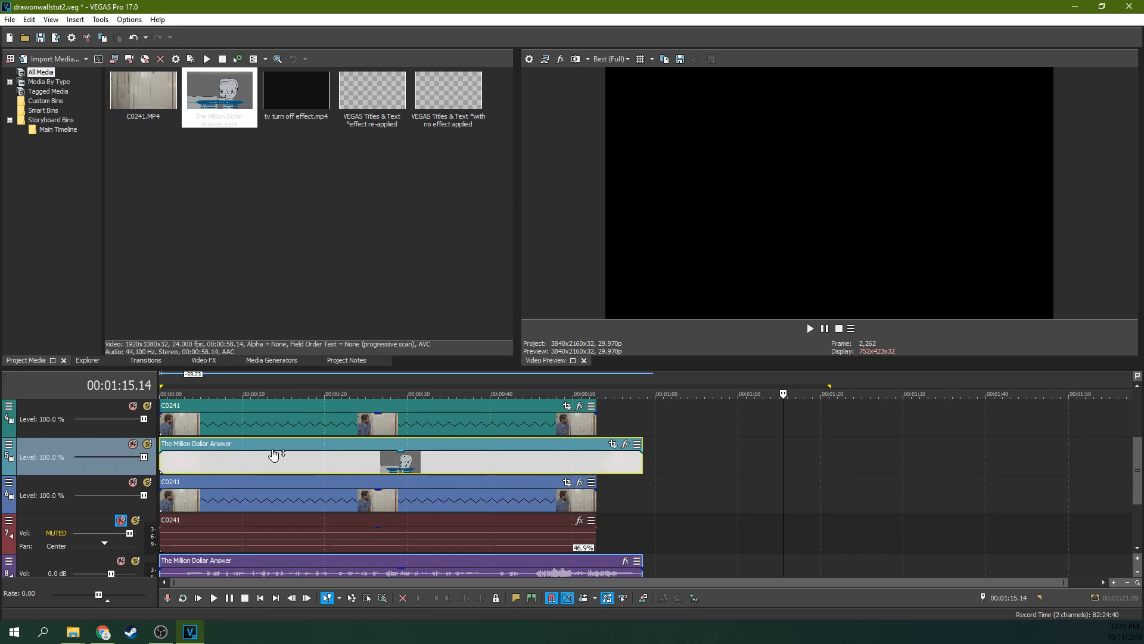
left_click_drag(317, 403, 363, 410)
left_click_drag(337, 483, 377, 492)
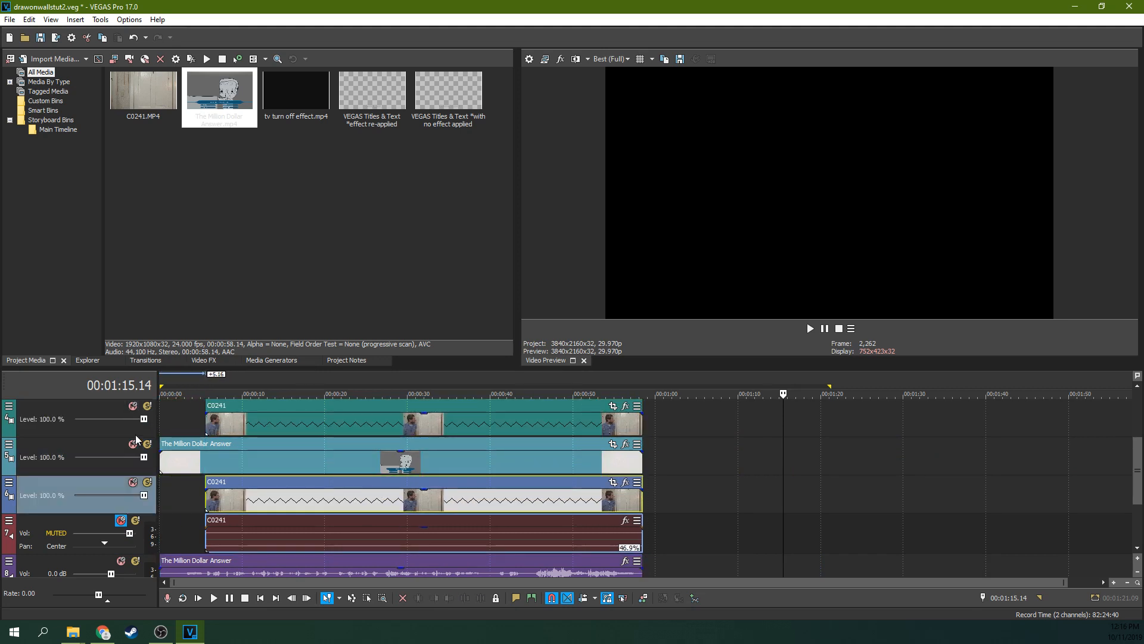
Trim the start of The Million Dollar Answer to match the start of the C0241 clips.
left_click_drag(162, 460, 206, 461)
left_click(230, 467)
left_click(469, 460)
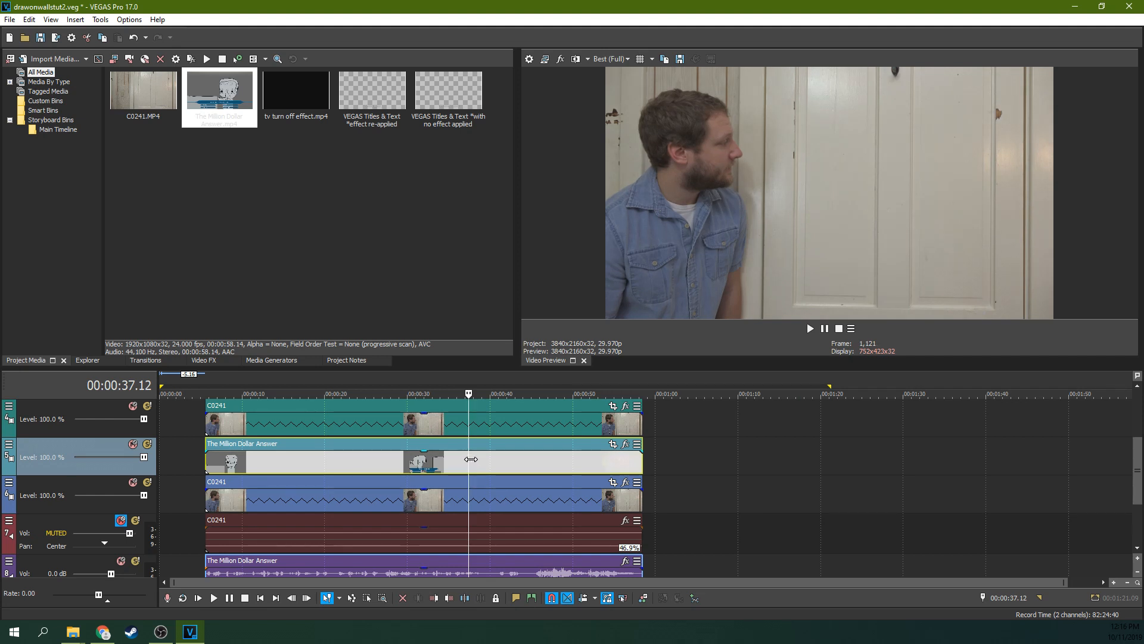
left_click(212, 456)
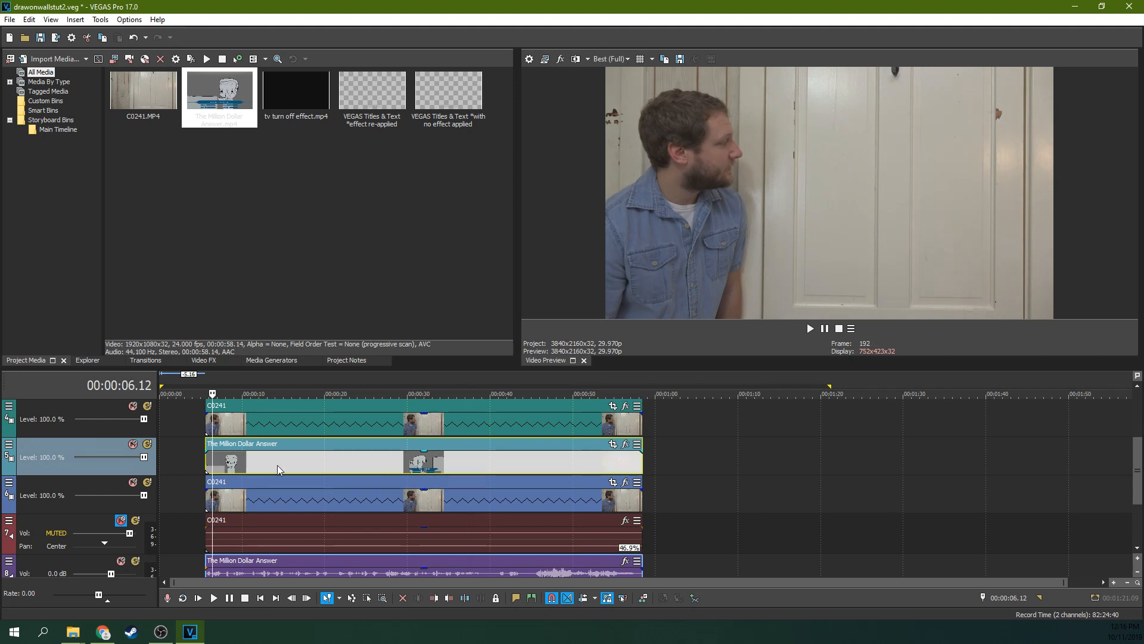
left_click(327, 468)
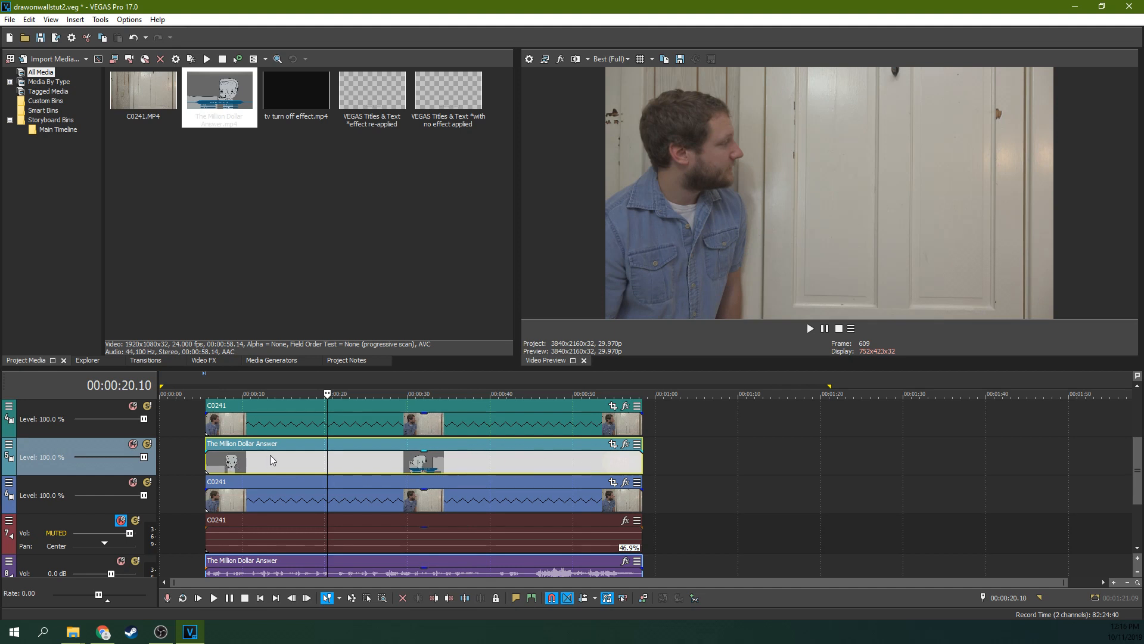
Mute video track 4 with the upper C0241 clip and place the playhead at about 12 seconds.
left_click(133, 405)
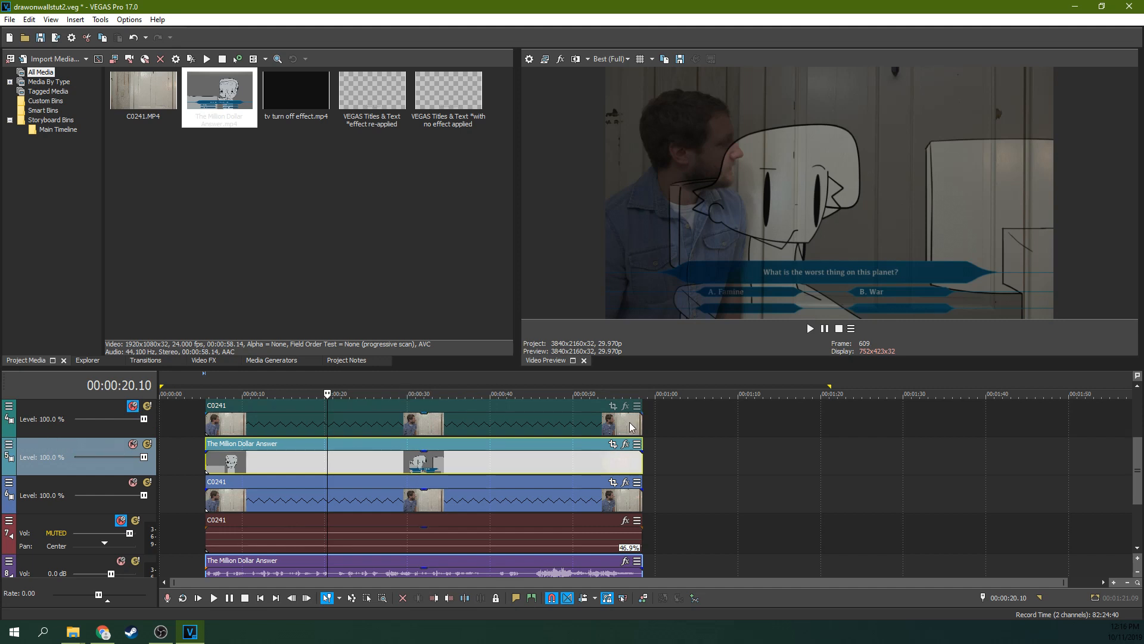
left_click(133, 406)
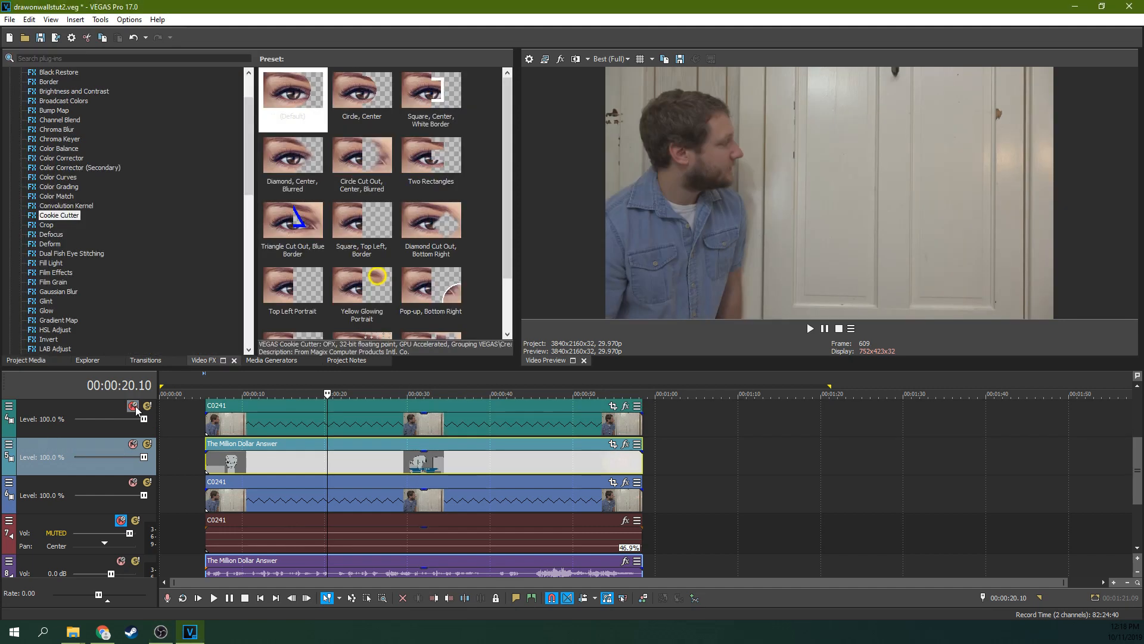
left_click(134, 406)
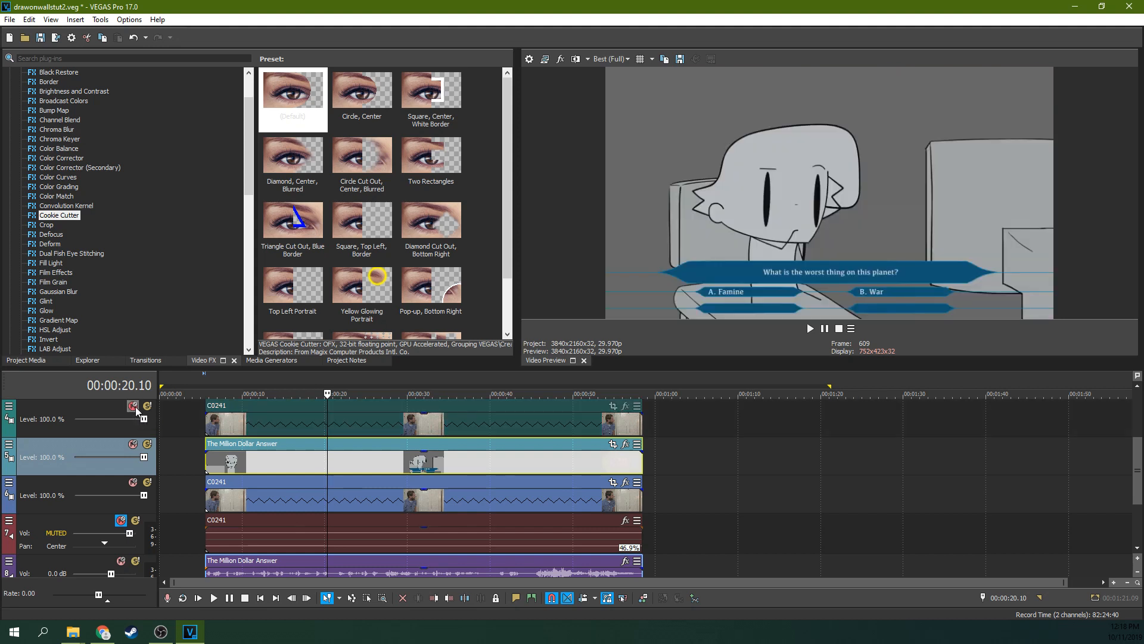
left_click(259, 459)
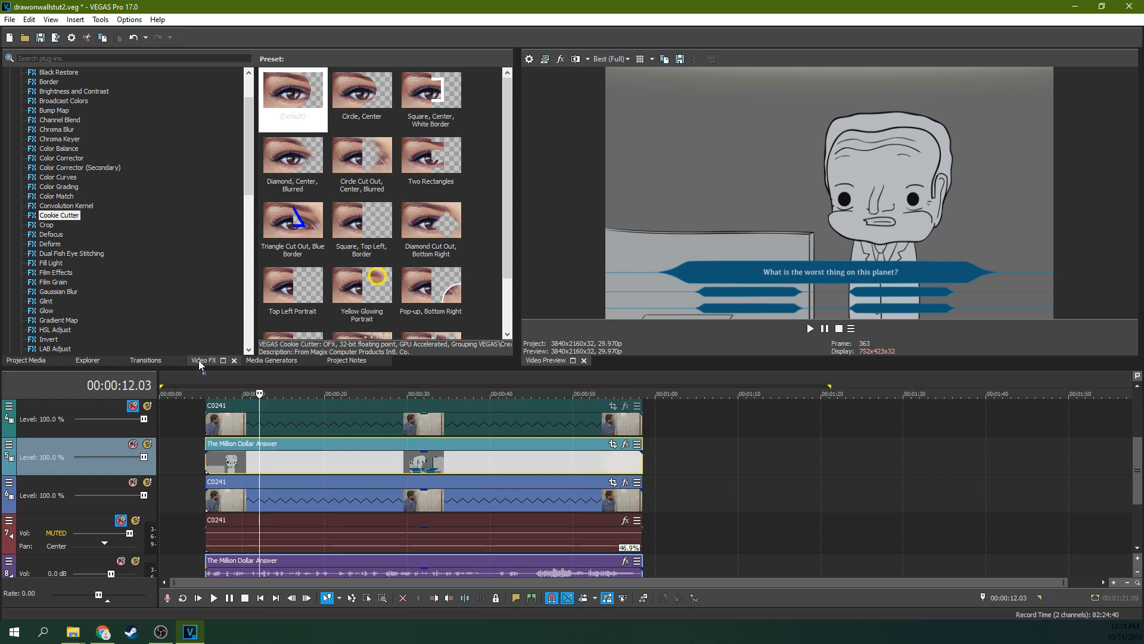
Apply the default Mesh Warp effect to The Million Dollar Answer clip and set its grid size to 1 in X and Y.
scroll(74, 273, "down", 6)
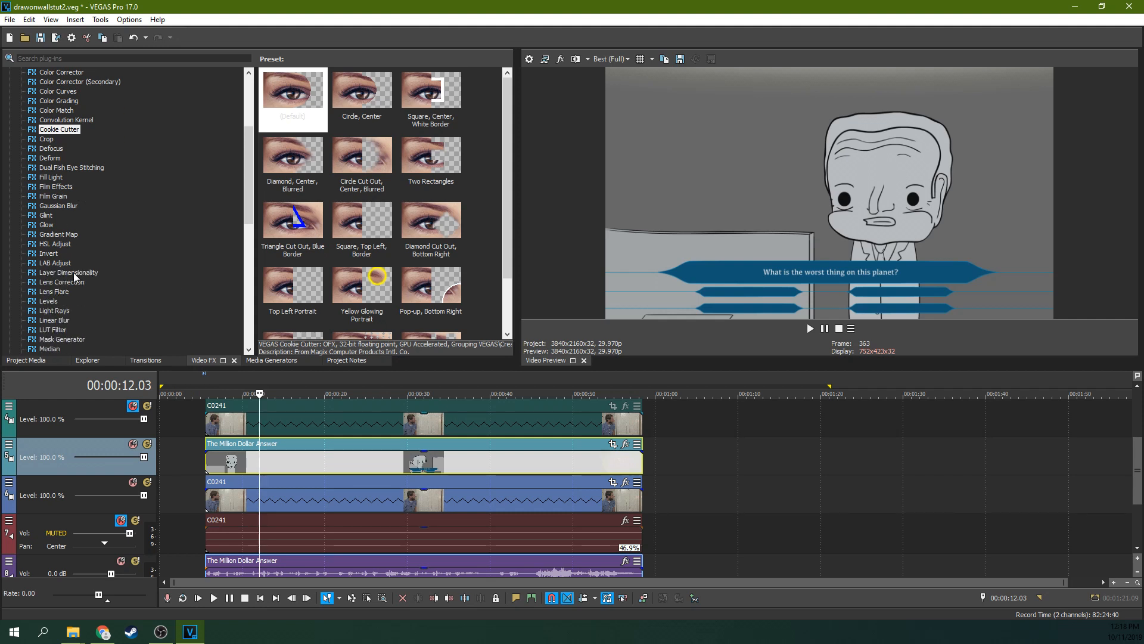
scroll(73, 273, "down", 1)
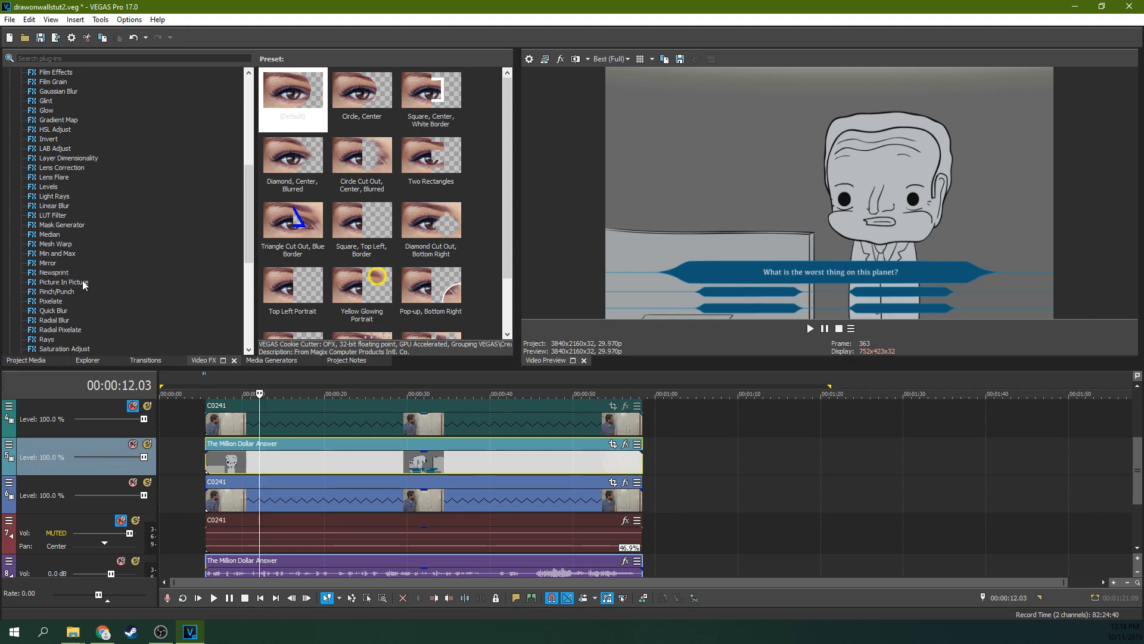
left_click(82, 280)
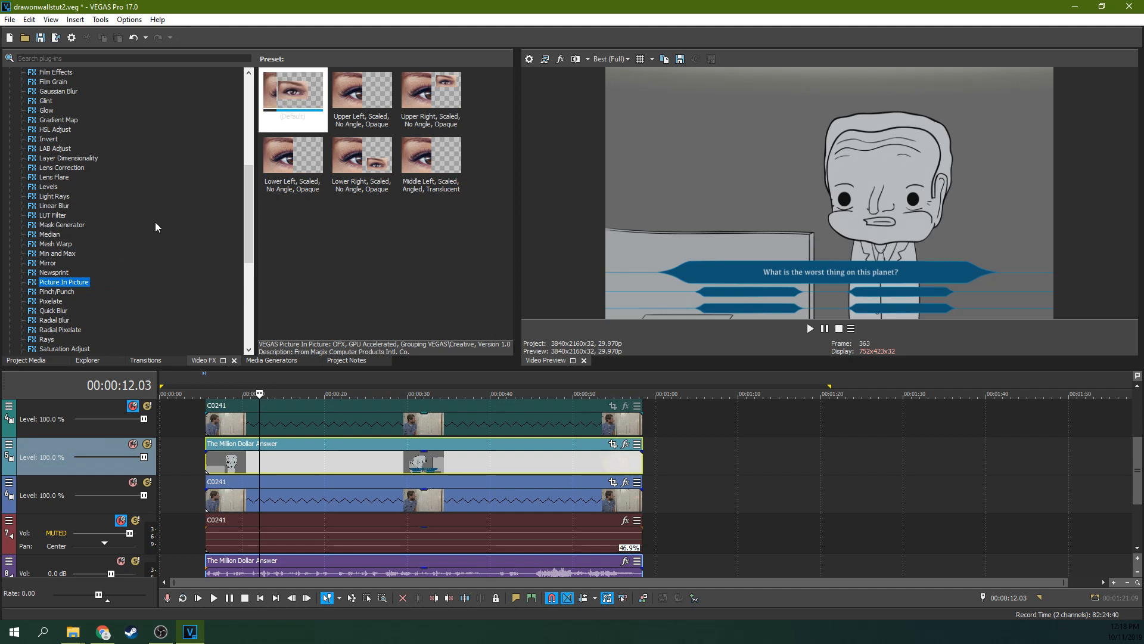
left_click(67, 244)
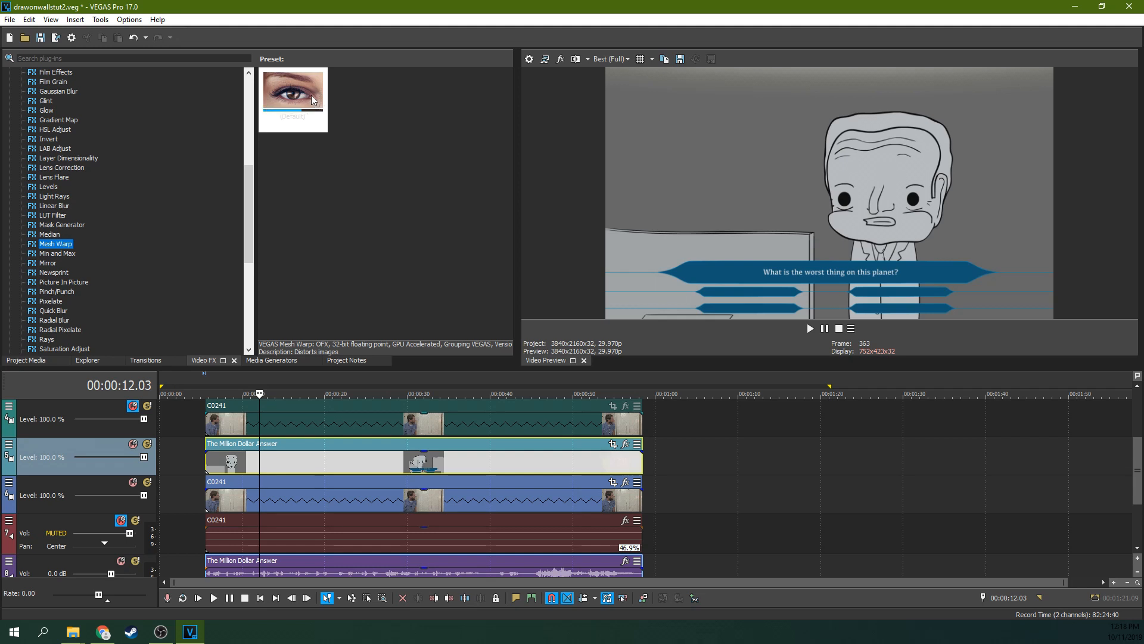
left_click_drag(295, 91, 288, 454)
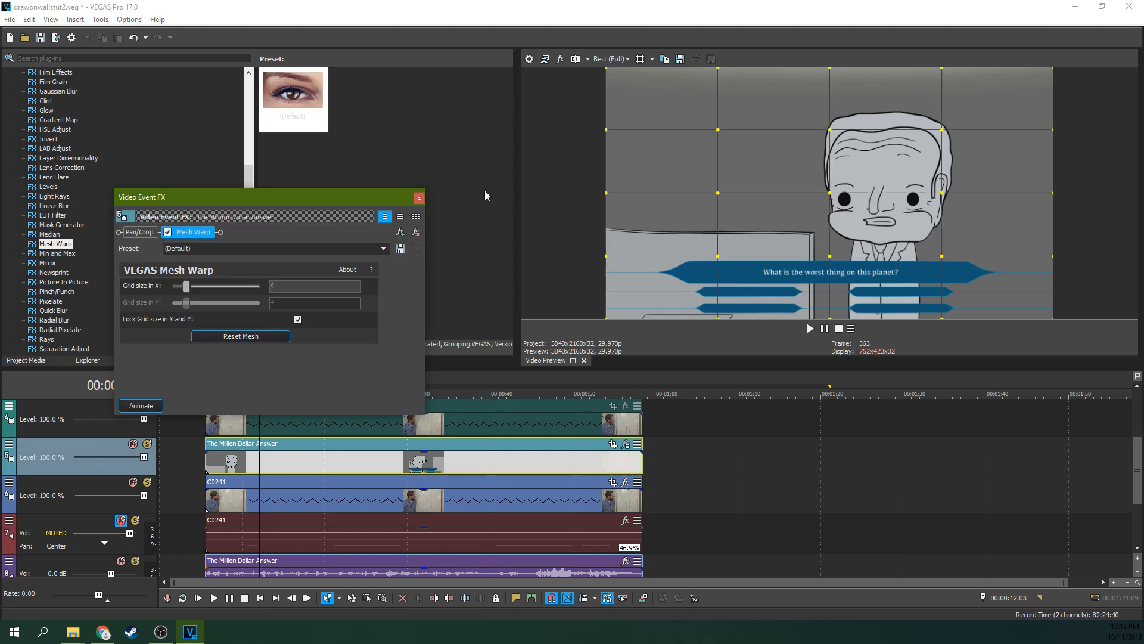
left_click_drag(186, 290, 161, 294)
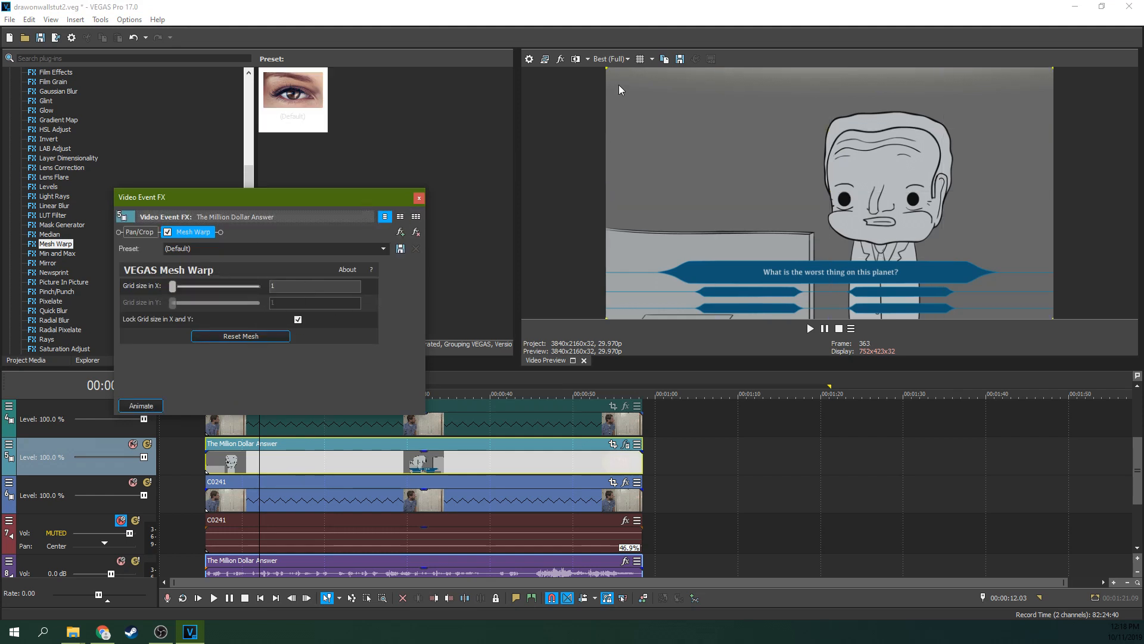
Try to fit The Million Dollar Answer picture onto the door by repositioning its four Mesh Warp corners in the preview.
left_click_drag(607, 66, 764, 101)
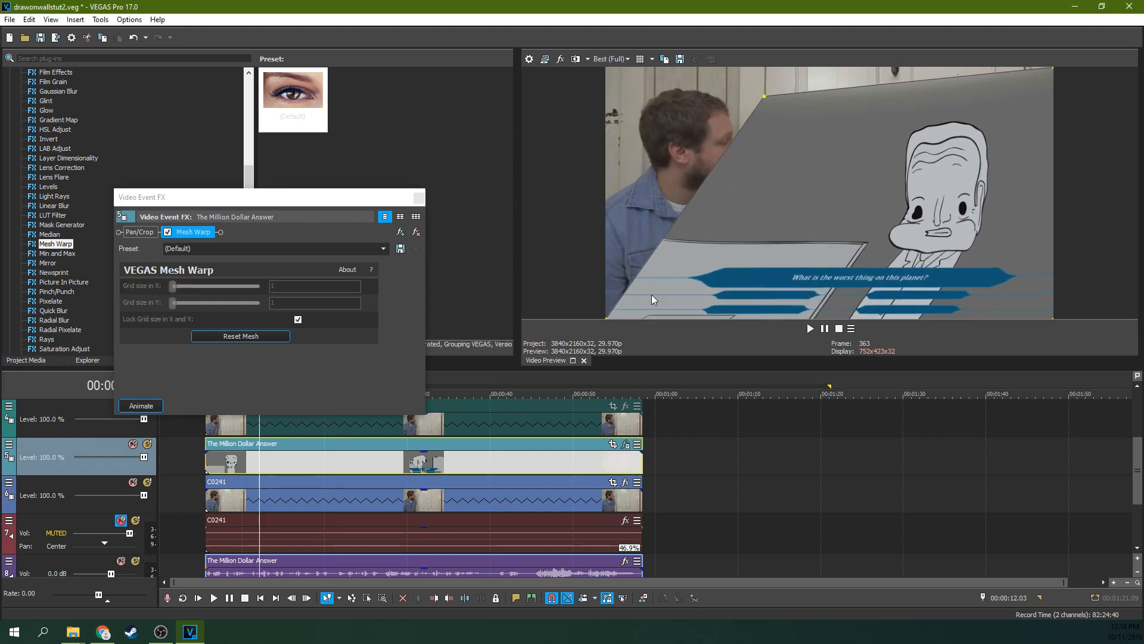
left_click_drag(604, 320, 765, 288)
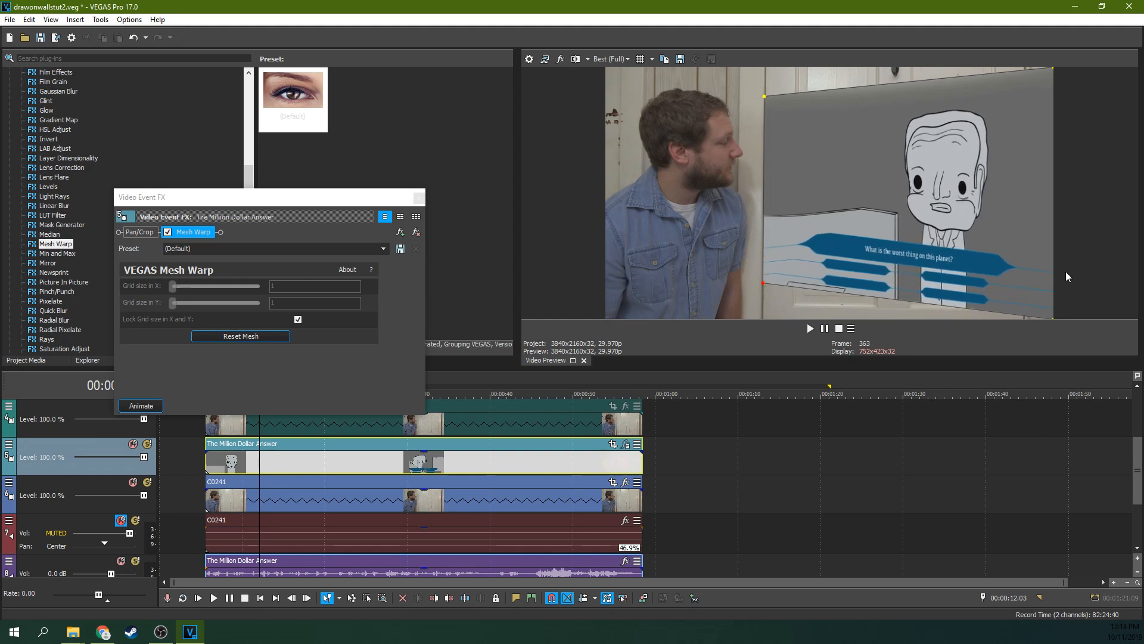
left_click_drag(1053, 320, 1023, 282)
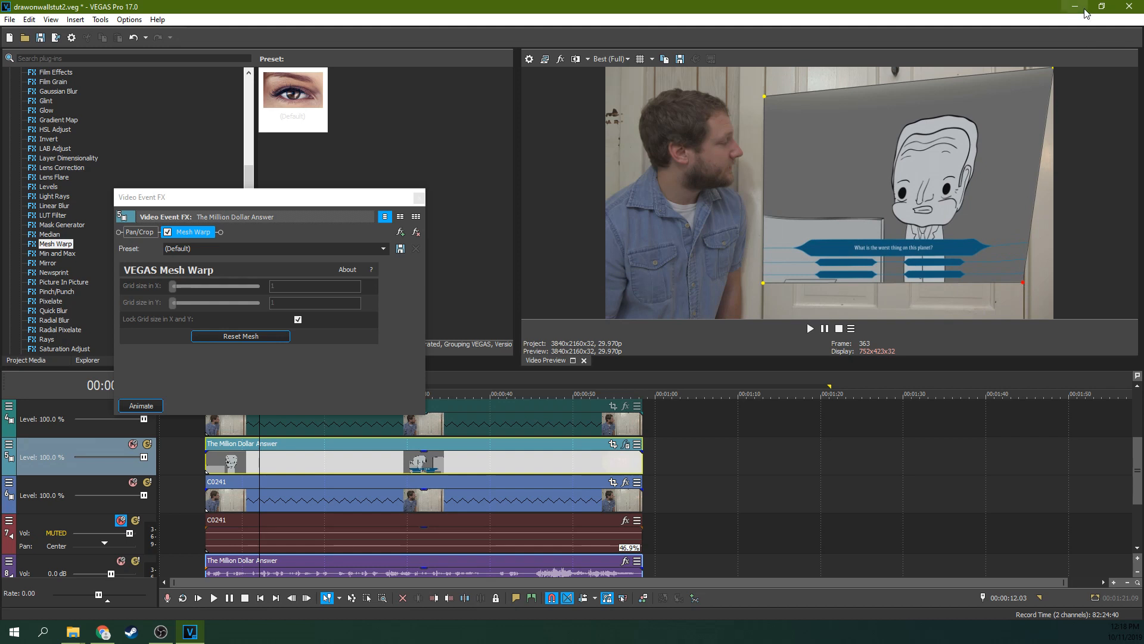
left_click_drag(1054, 73, 1025, 110)
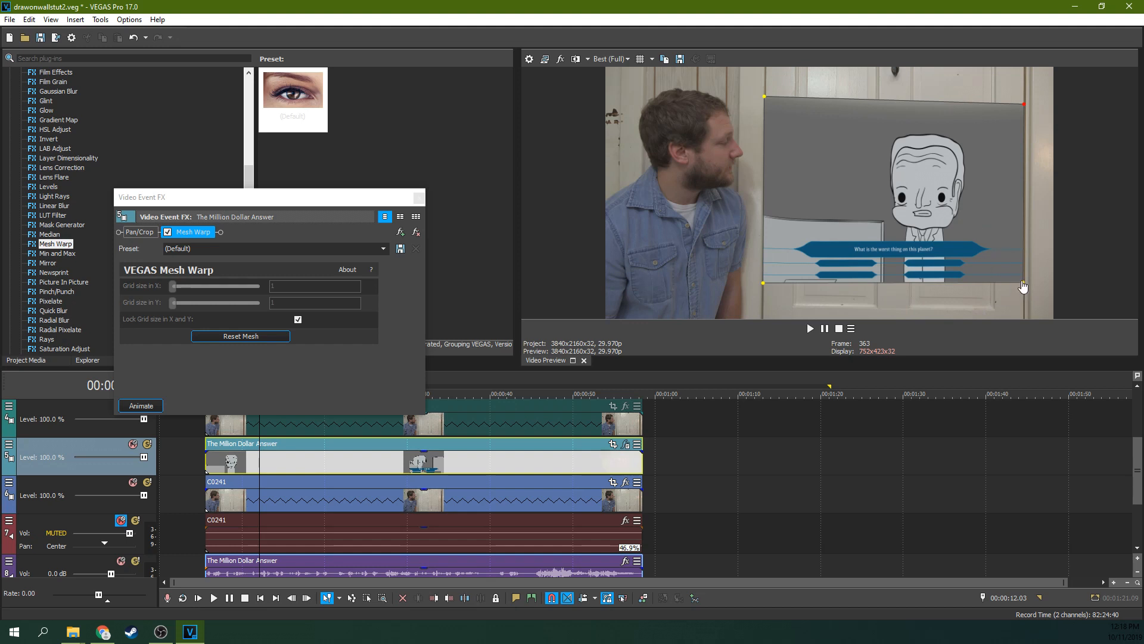
left_click_drag(1022, 284, 998, 177)
left_click_drag(1023, 106, 989, 93)
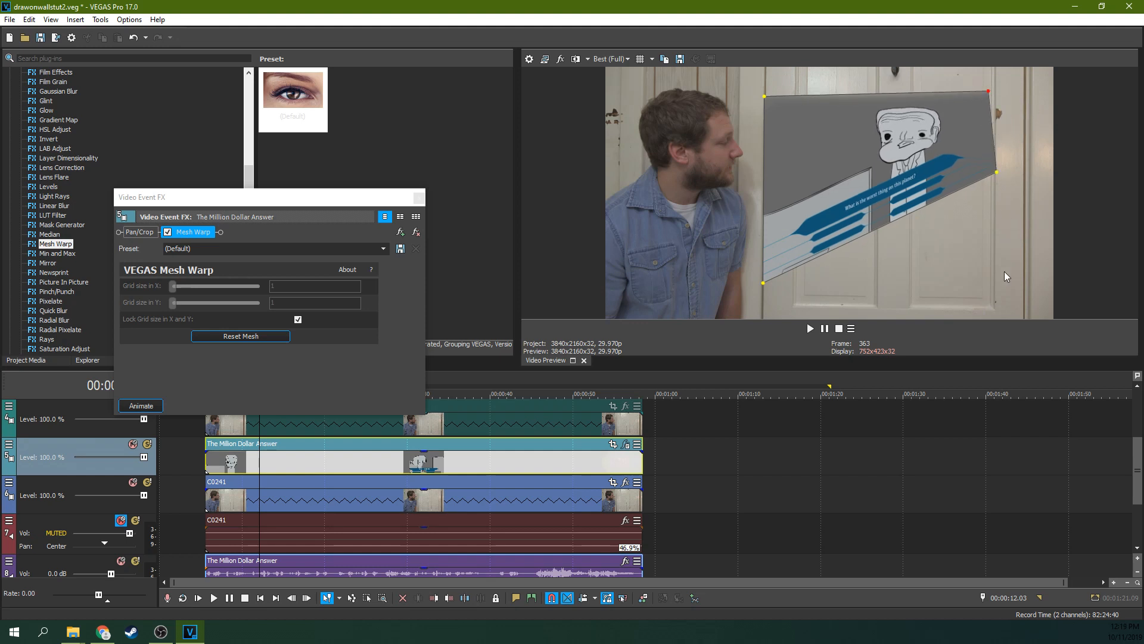
Replace Mesh Warp with the default Picture In Picture effect on The Million Dollar Answer and move the picture onto the door at 0.636, 0.504.
left_click(419, 233)
left_click(419, 198)
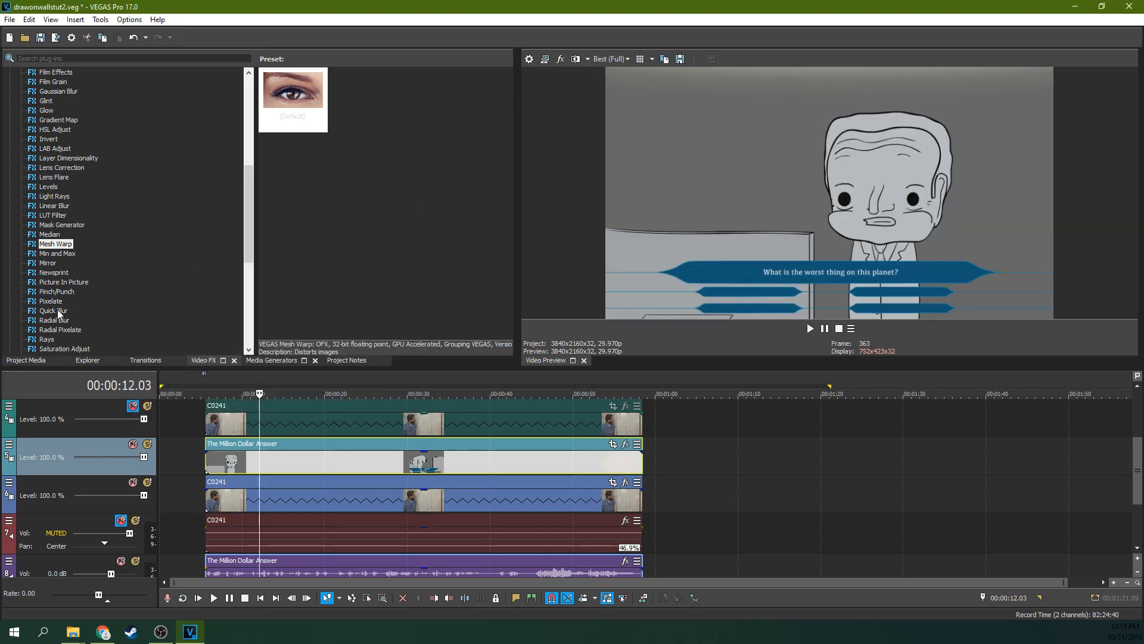
left_click(62, 282)
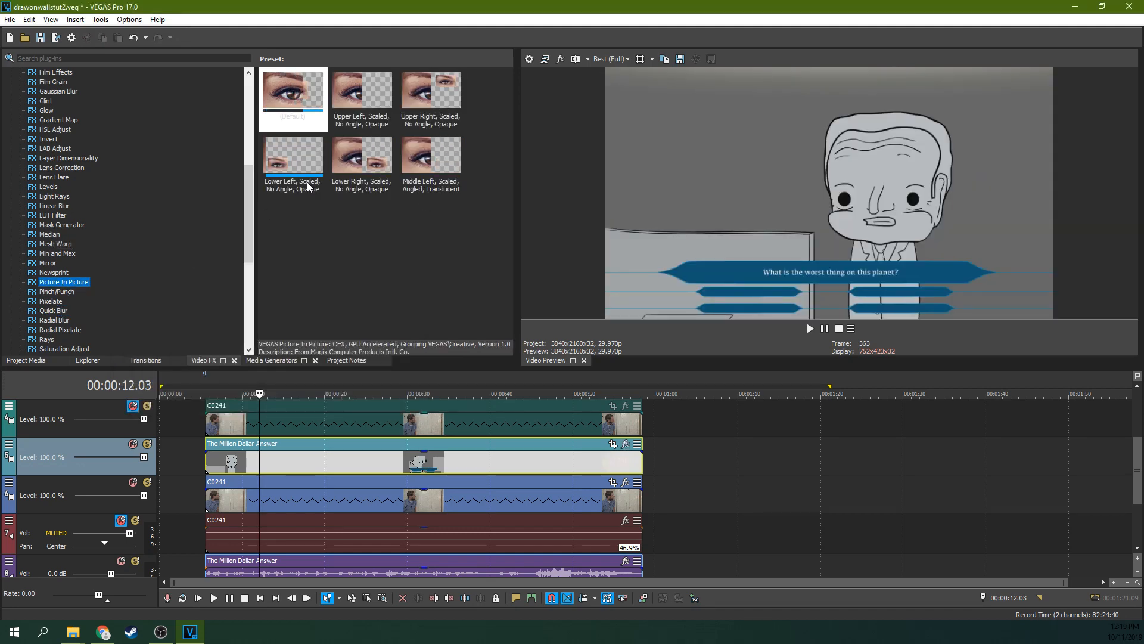
left_click_drag(292, 95, 421, 464)
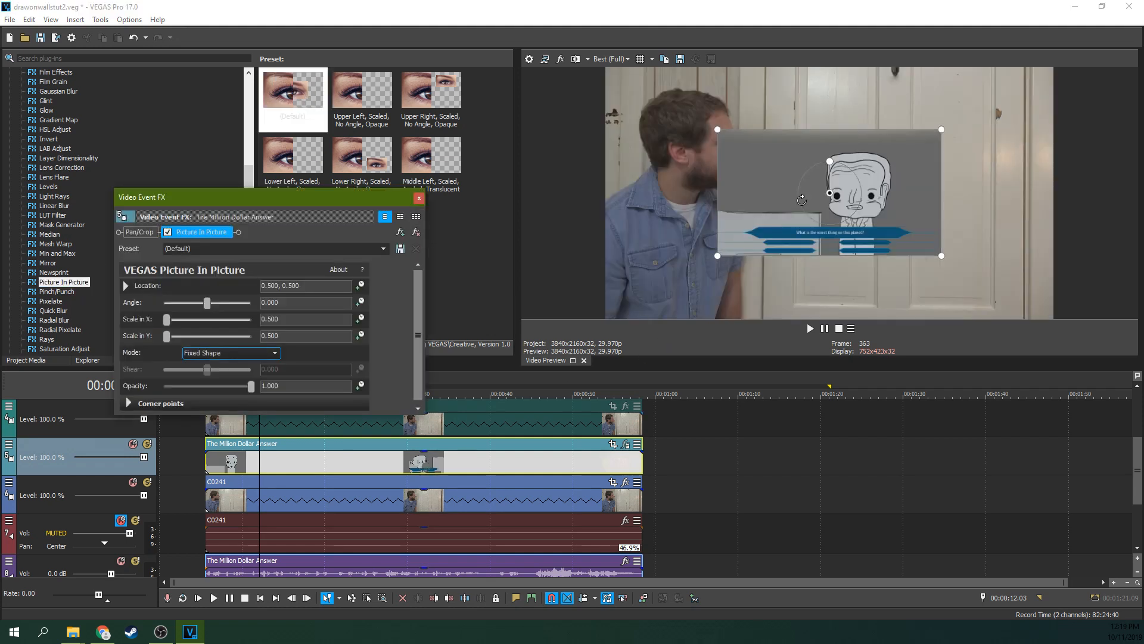
left_click_drag(823, 201, 887, 198)
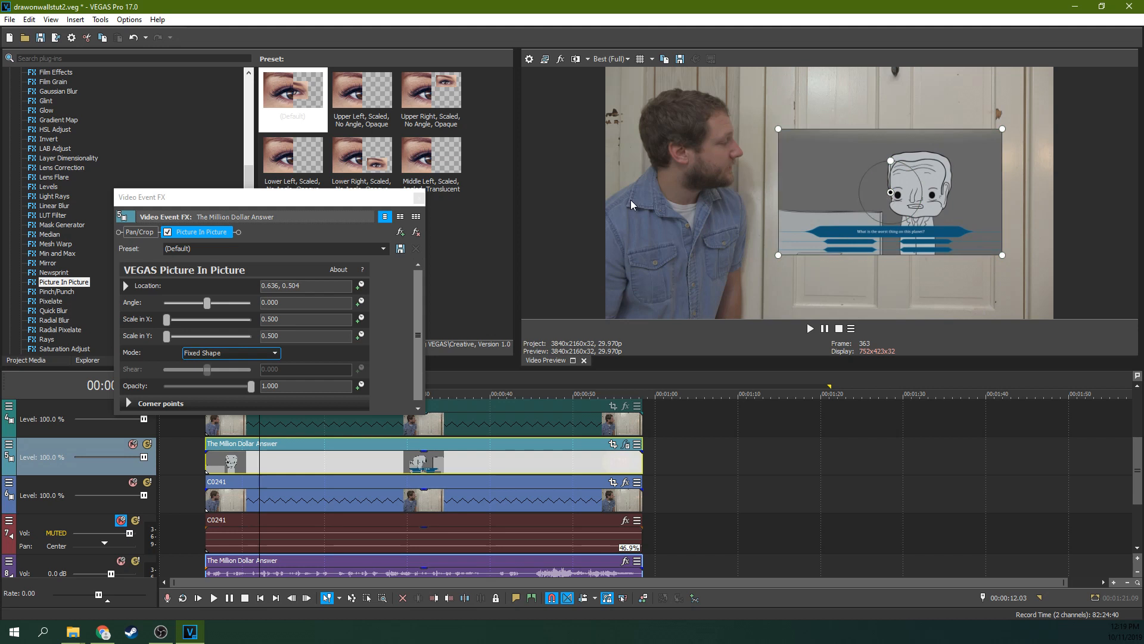
left_click(418, 198)
key("space")
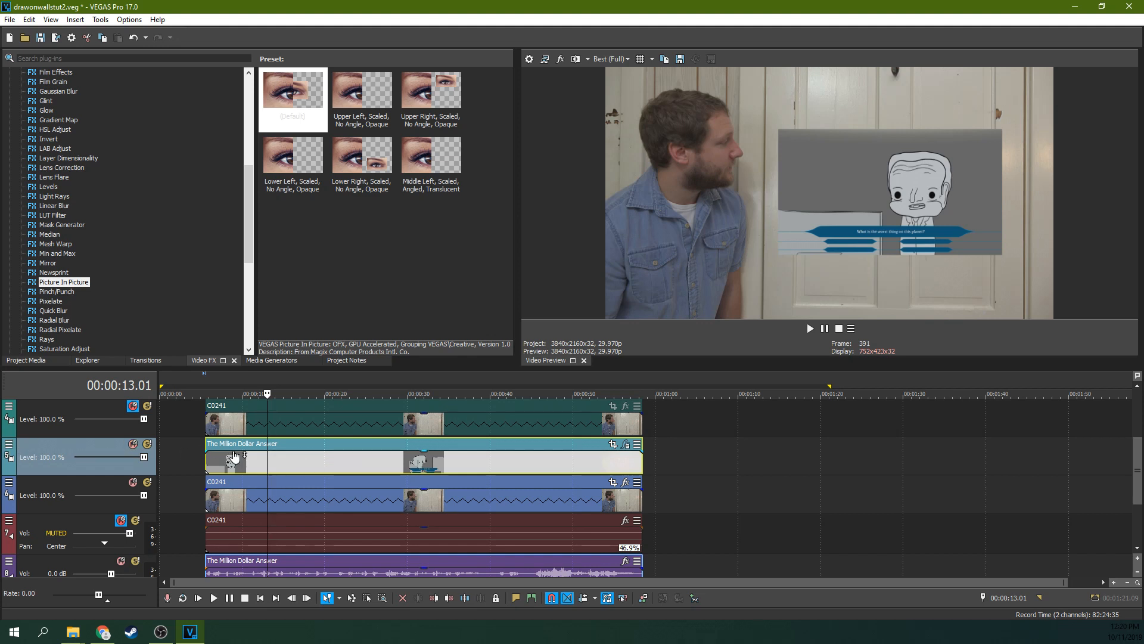
Set the compositing mode of The Million Dollar Answer's video track to Multiply (Mask) and unmute video track 4.
left_click(9, 444)
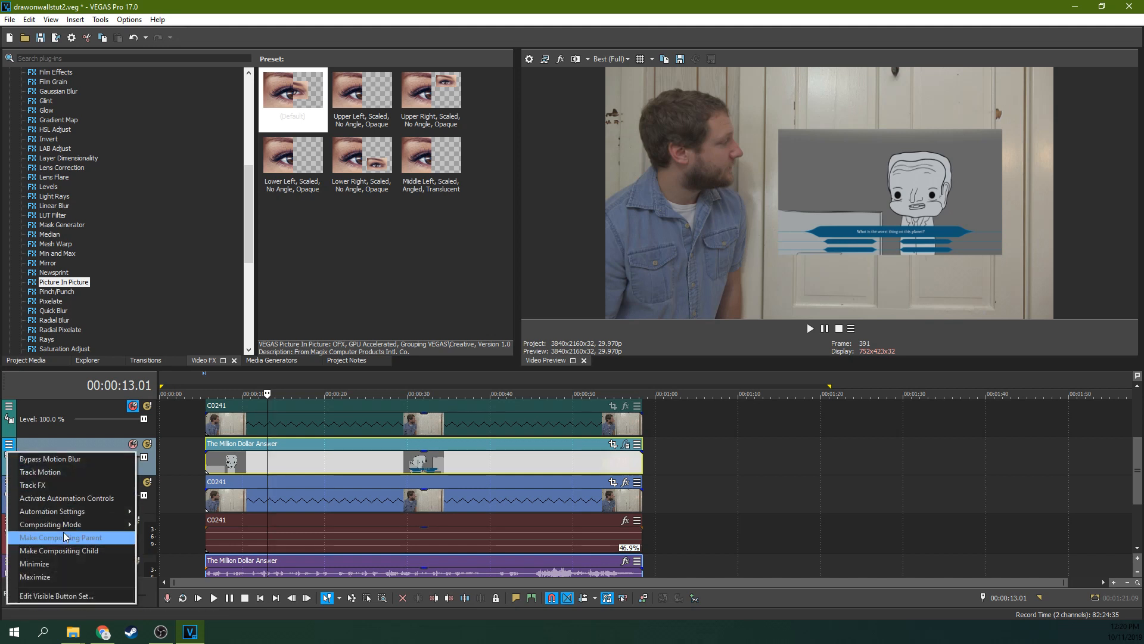
mouse_move(71, 525)
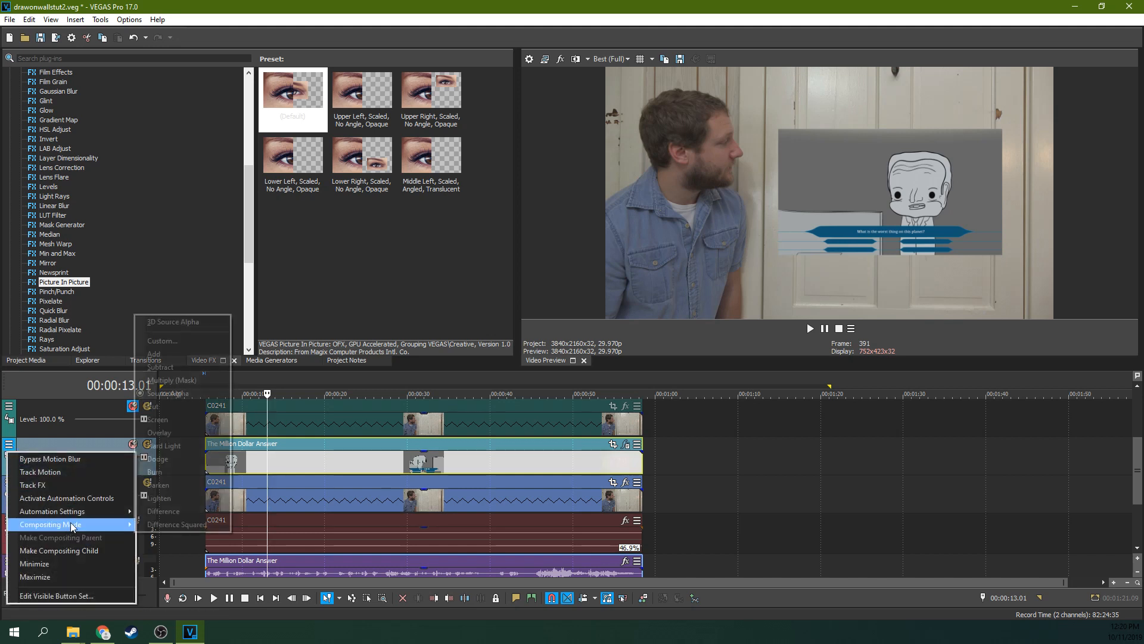
left_click(171, 380)
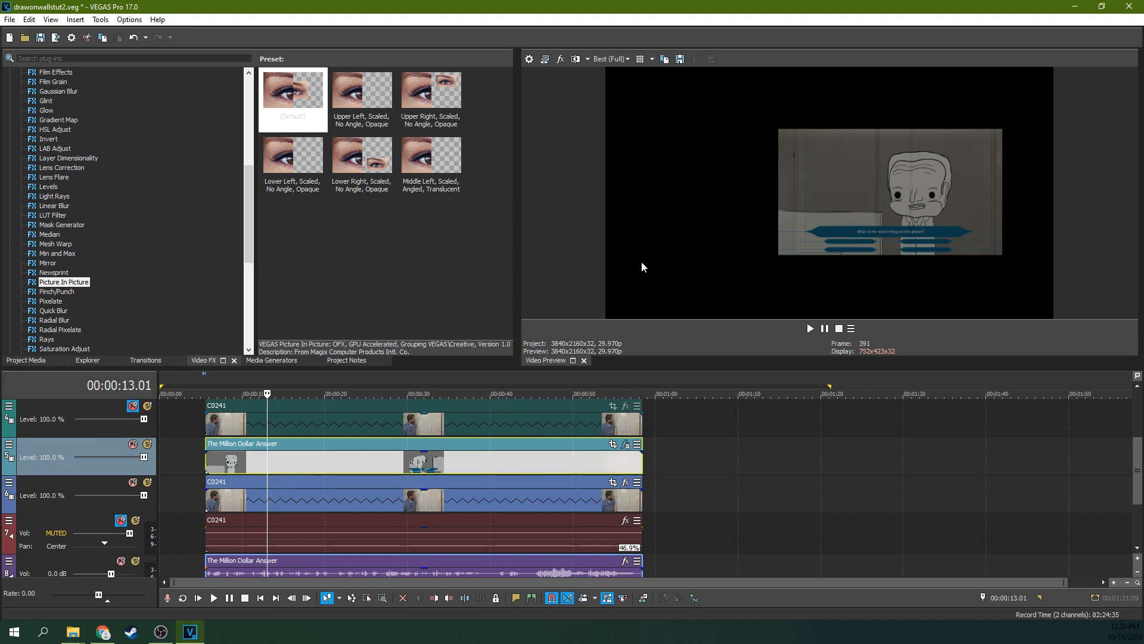
left_click(128, 407)
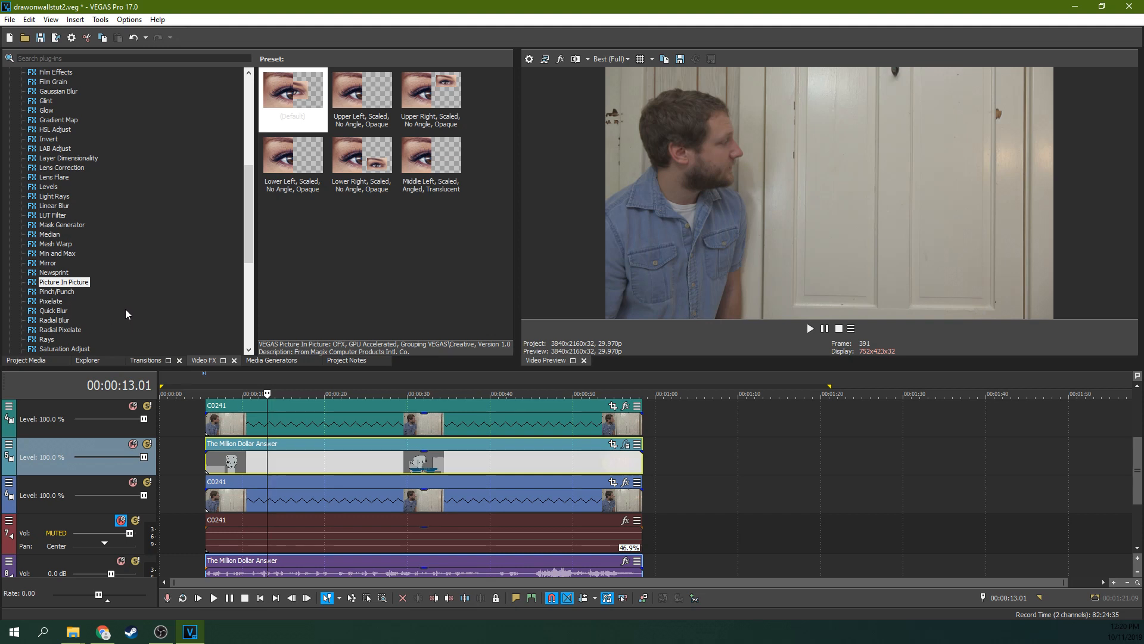
Apply the default Cookie Cutter effect to the upper C0241 clip on track 4.
left_click(58, 256)
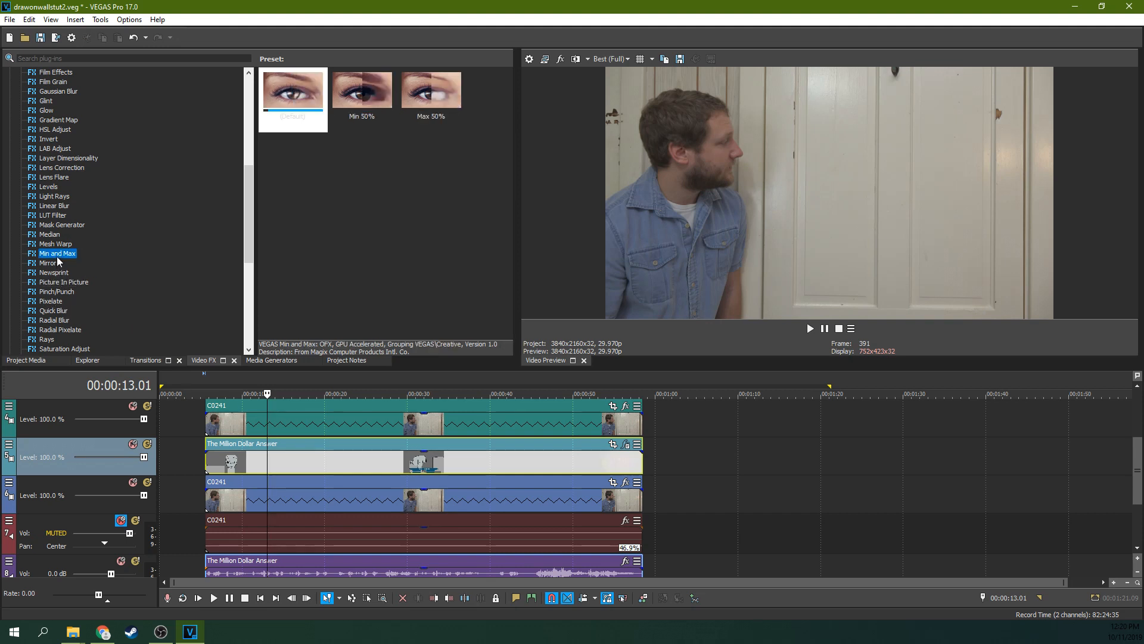
key("c")
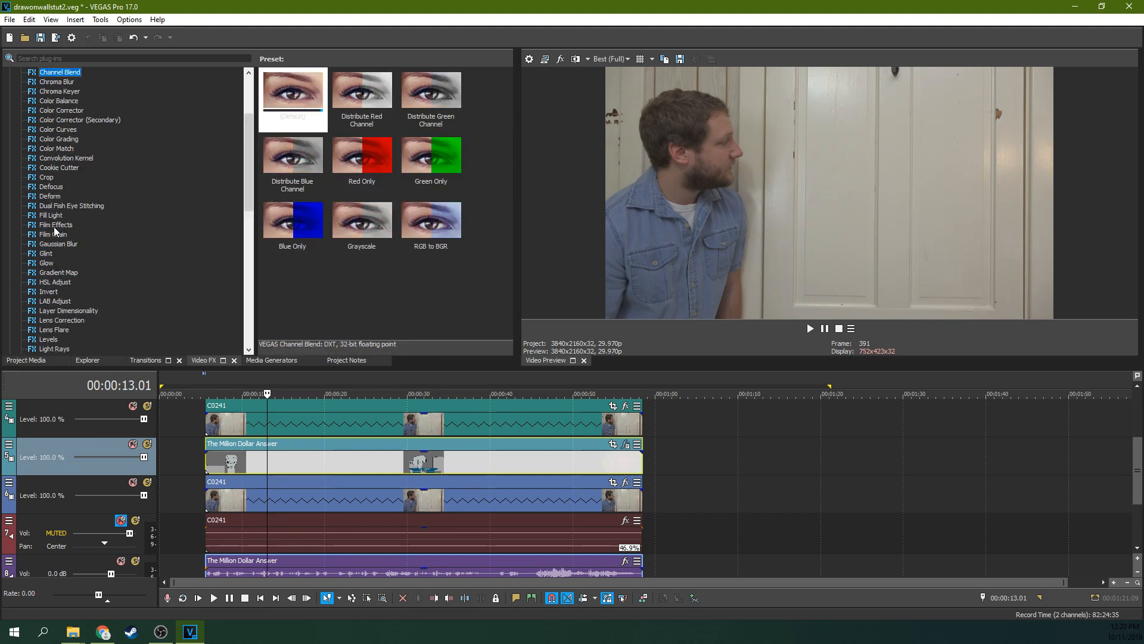
left_click(60, 167)
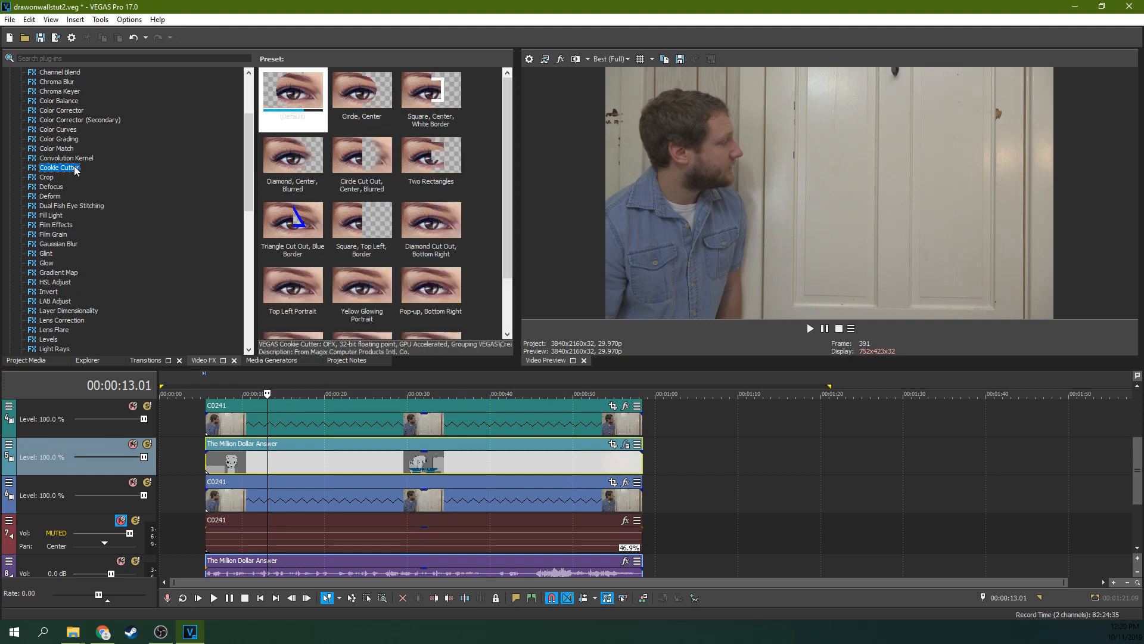
left_click_drag(322, 114, 307, 134)
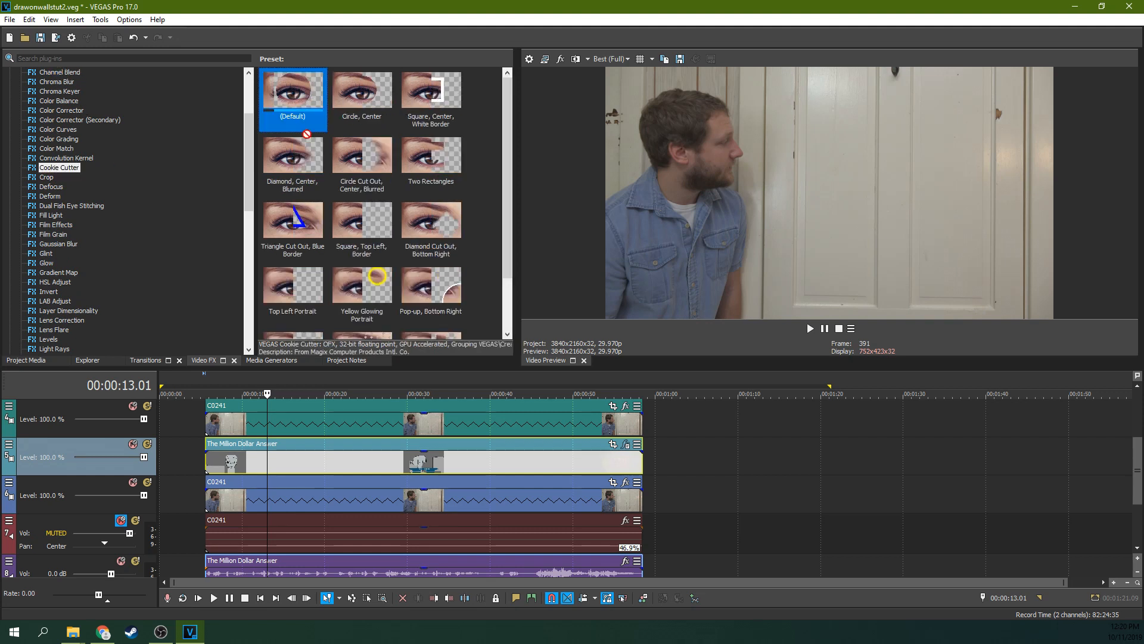
left_click_drag(431, 420, 431, 421)
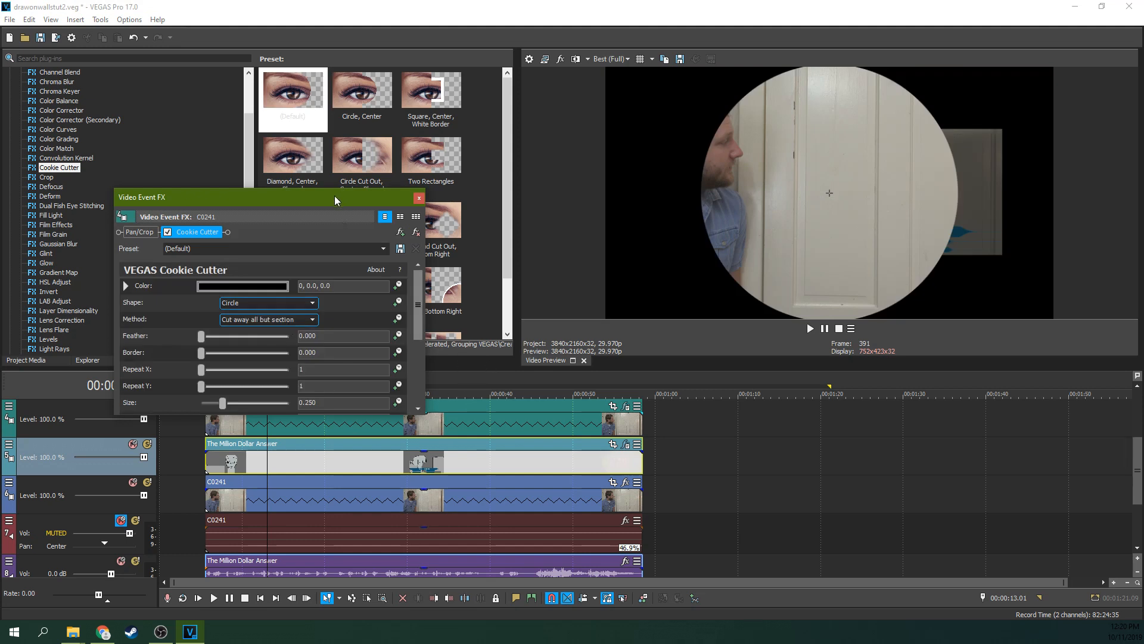
left_click_drag(334, 195, 403, 187)
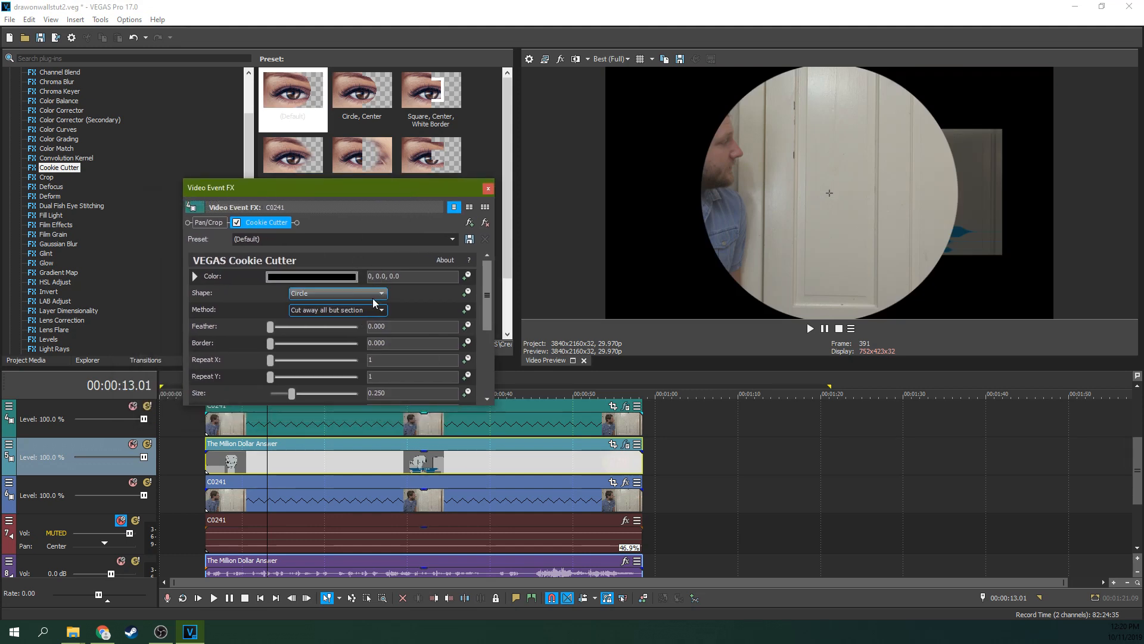
Set the Cookie Cutter method to Cut away section and its shape to Rectangle, and center the cutout over the door picture.
left_click(358, 310)
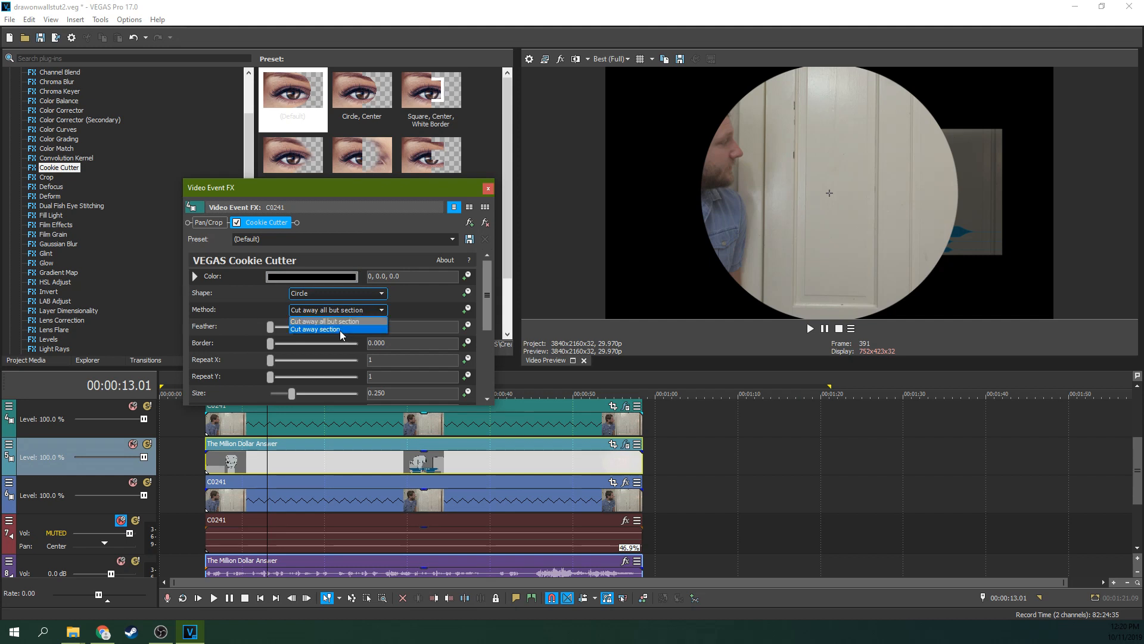
left_click(340, 330)
left_click(345, 298)
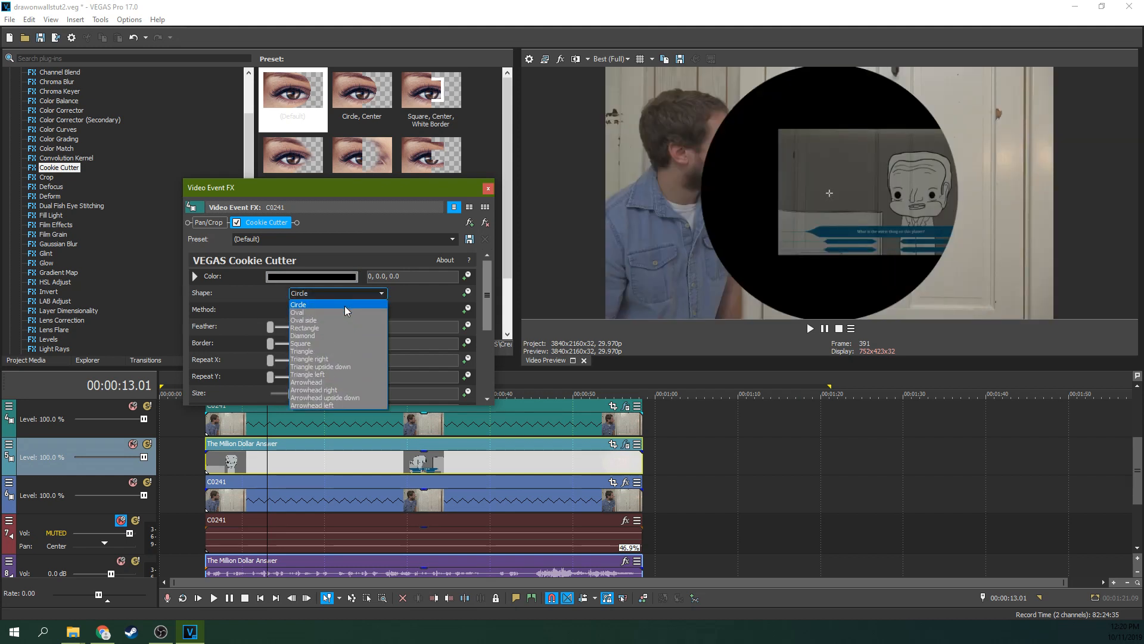
left_click(334, 328)
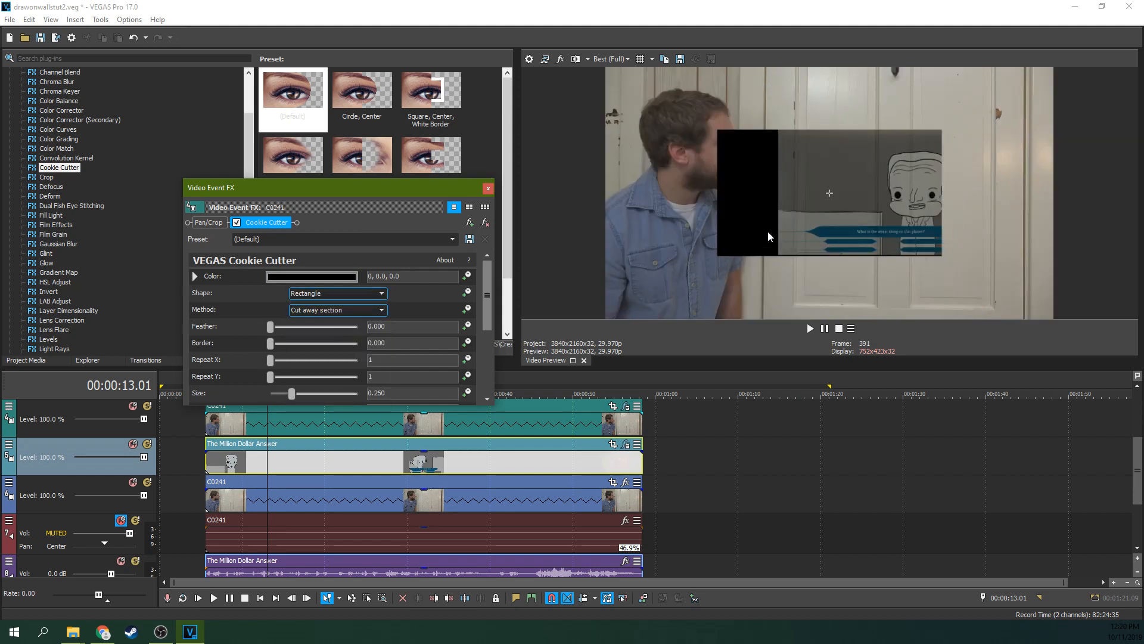
left_click_drag(830, 194, 892, 197)
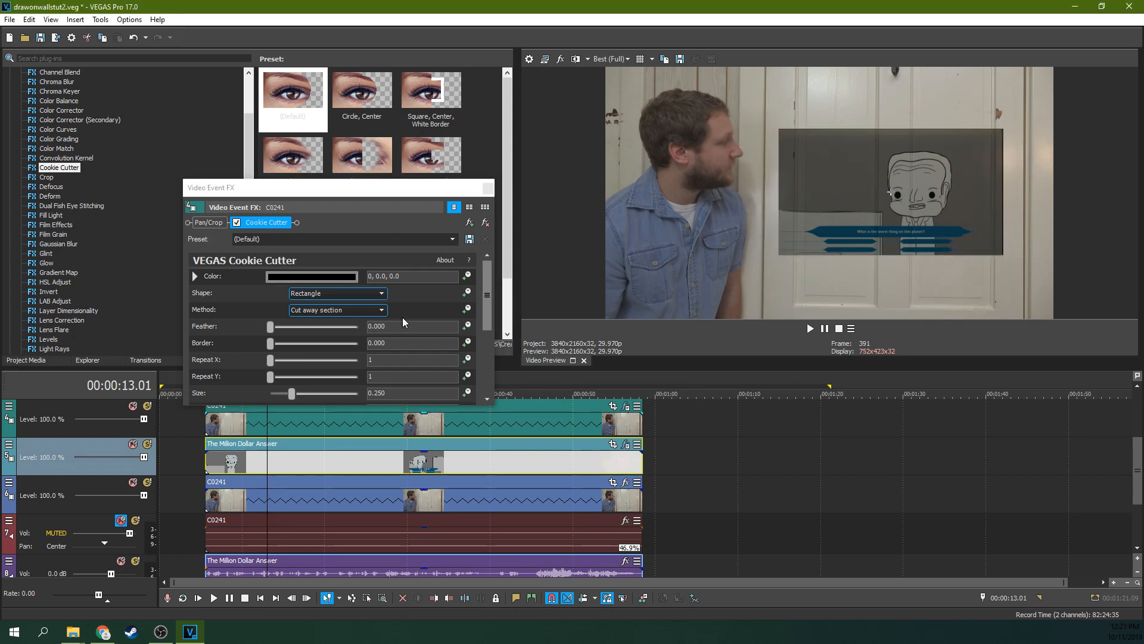
Set the Cookie Cutter size to 0.231 and feather to 0.041, and nudge the cutout's position over the door picture.
left_click_drag(288, 392, 286, 392)
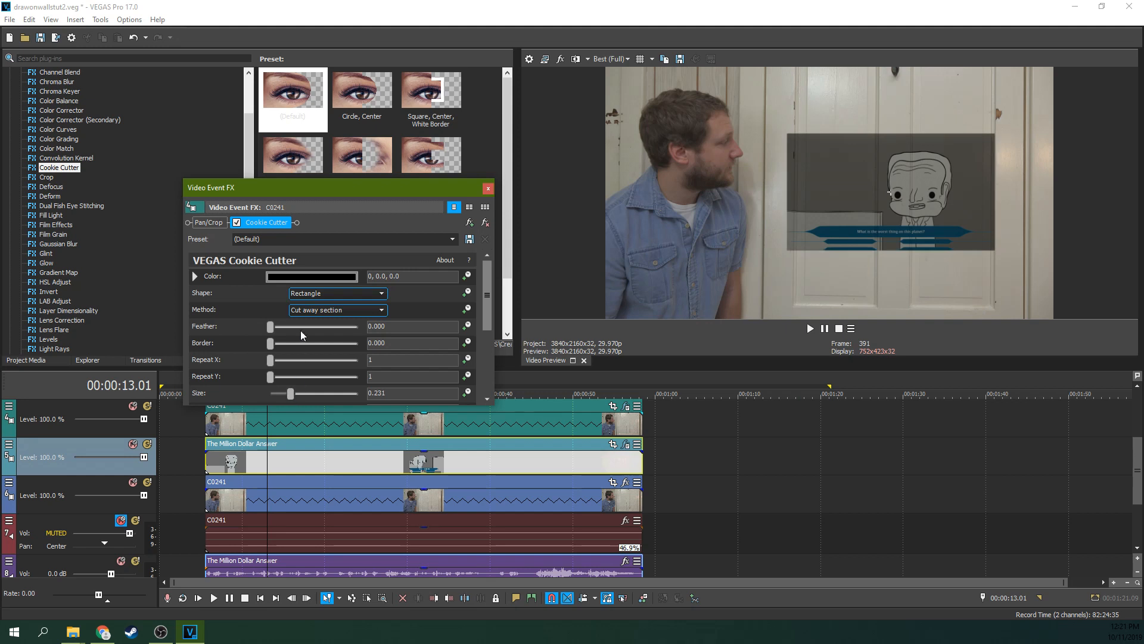
left_click_drag(277, 327, 277, 327)
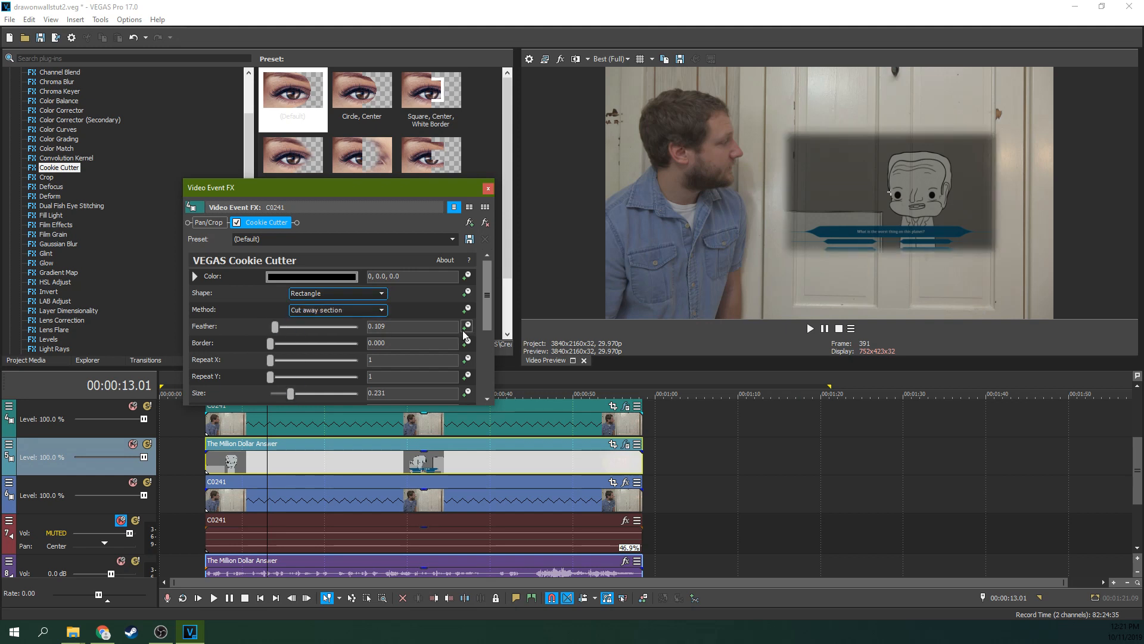
left_click_drag(892, 196, 888, 194)
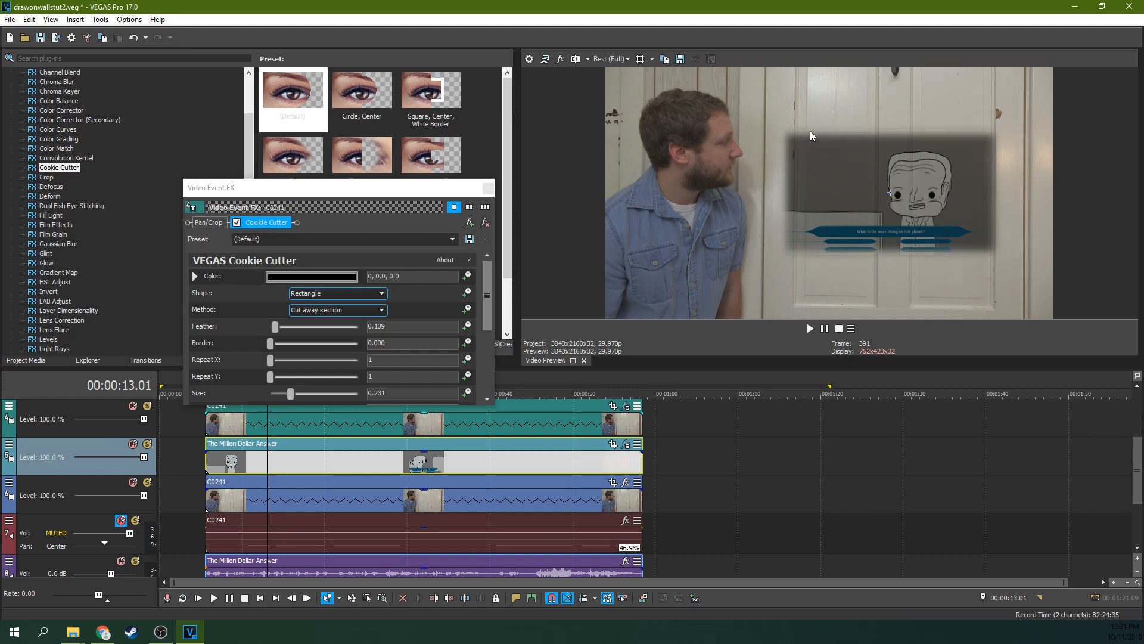
left_click_drag(291, 394, 291, 395)
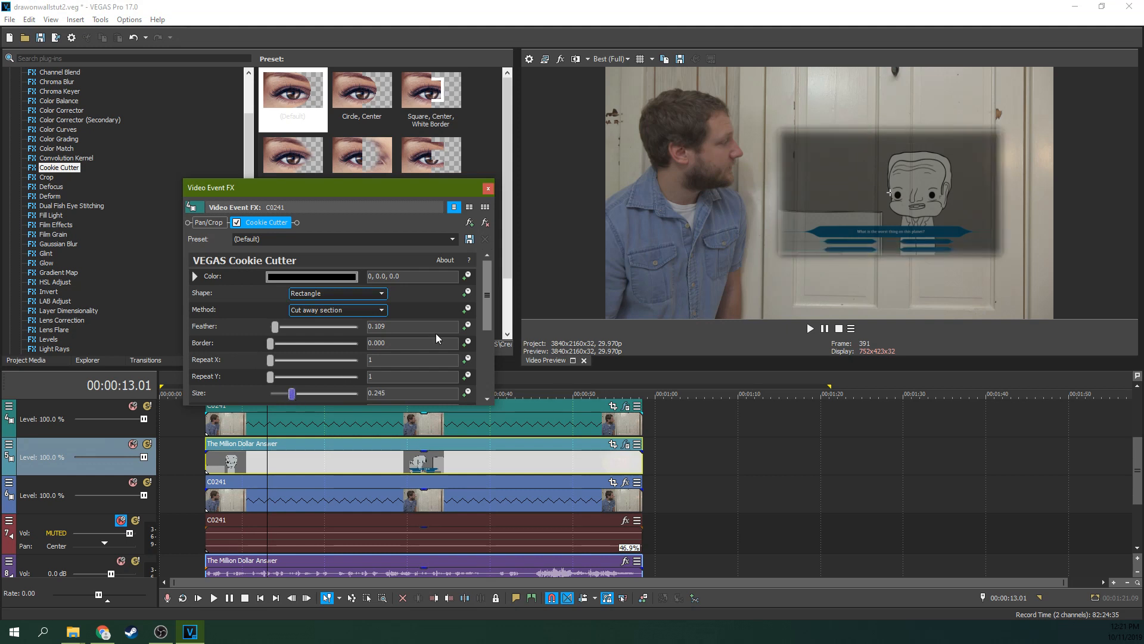
left_click_drag(292, 394, 289, 400)
left_click_drag(275, 327, 271, 331)
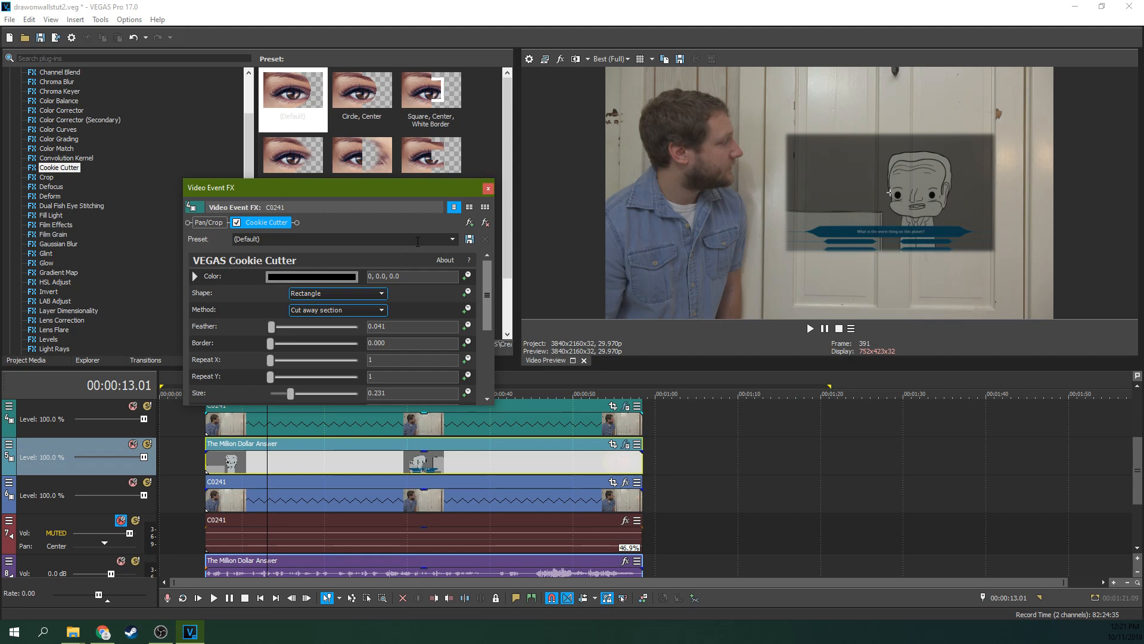
left_click(488, 188)
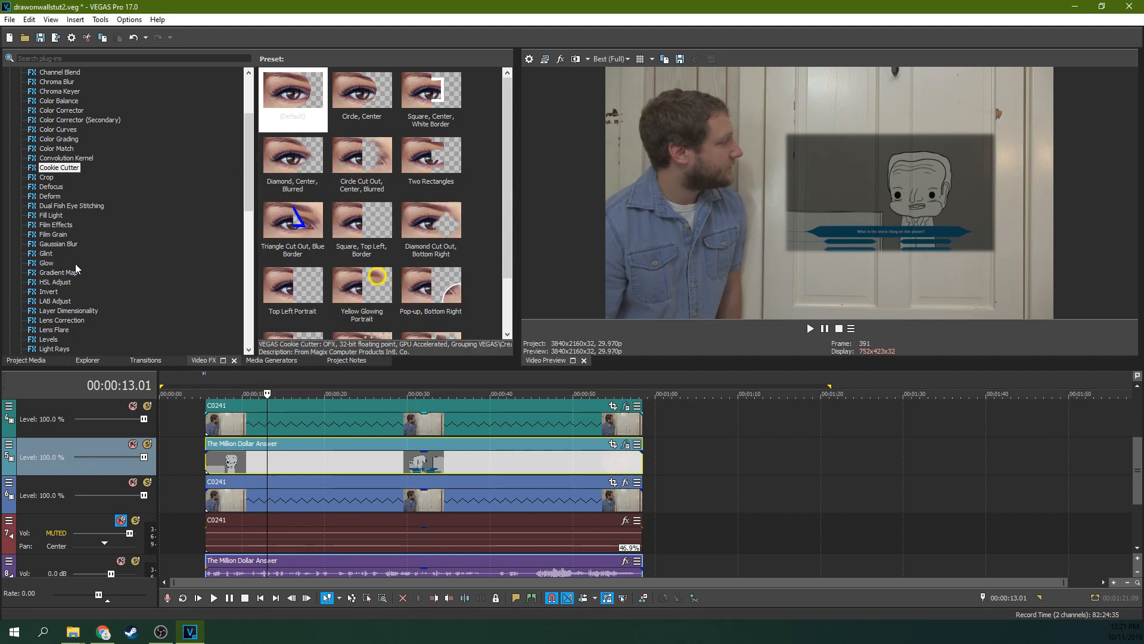
Apply the default Levels effect to The Million Dollar Answer clip with input start 0.082 and input end 0.449.
left_click(48, 246)
left_click(63, 302)
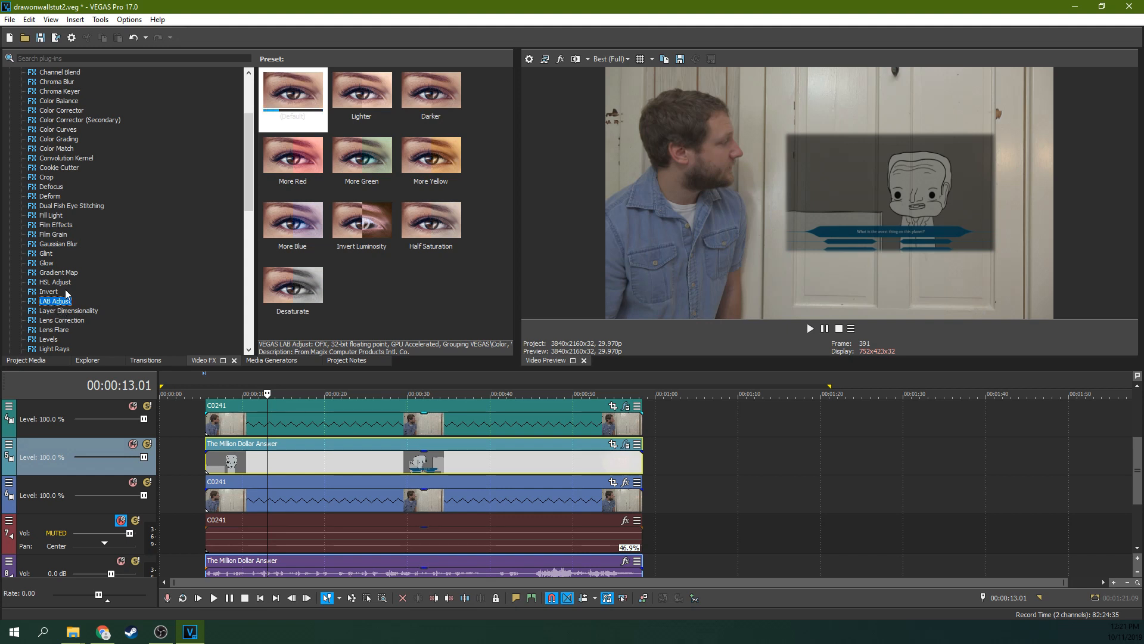
scroll(62, 301, "down", 1)
left_click(49, 311)
left_click_drag(298, 141, 470, 452)
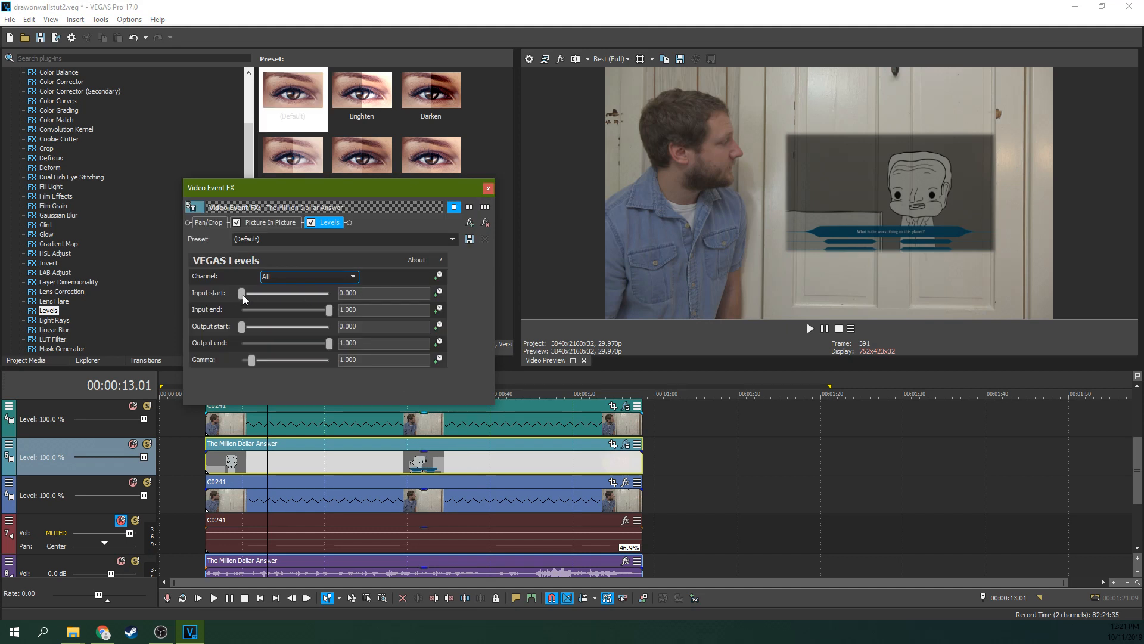
left_click_drag(243, 295, 249, 295)
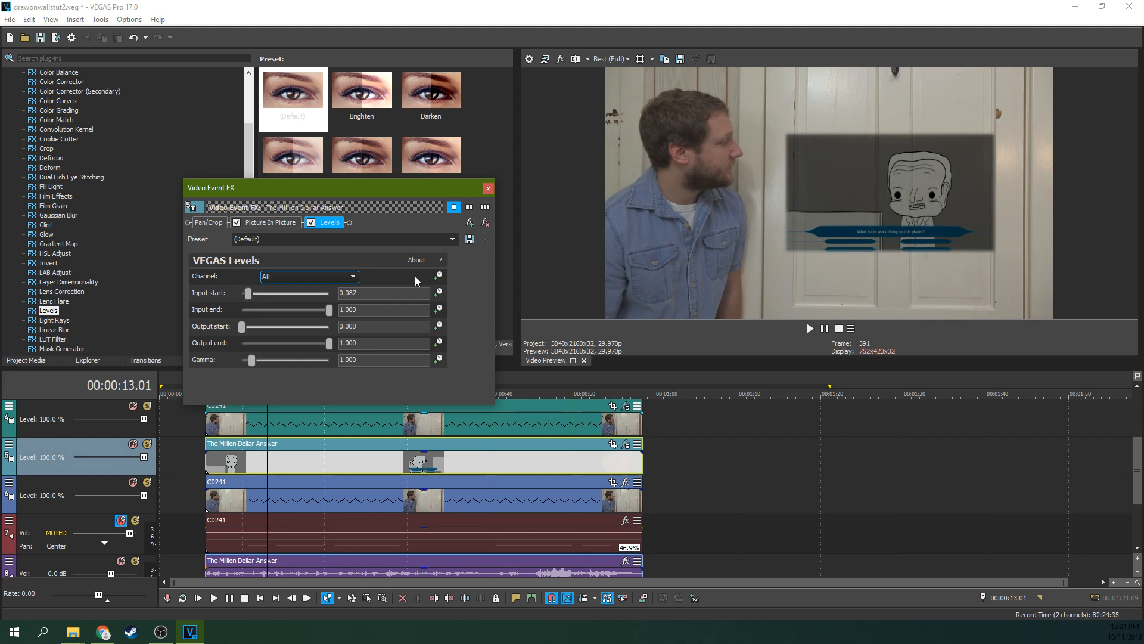
left_click_drag(328, 310, 277, 327)
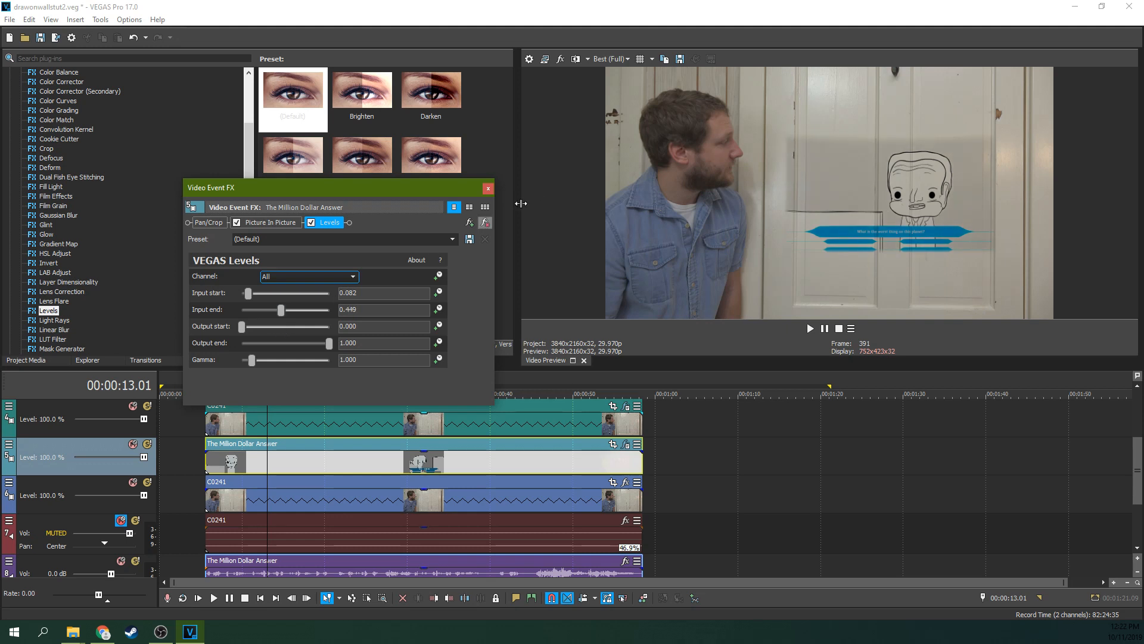
Lower the Levels input end on The Million Dollar Answer clip to slightly below 0.408 and close the effect settings.
left_click(610, 59)
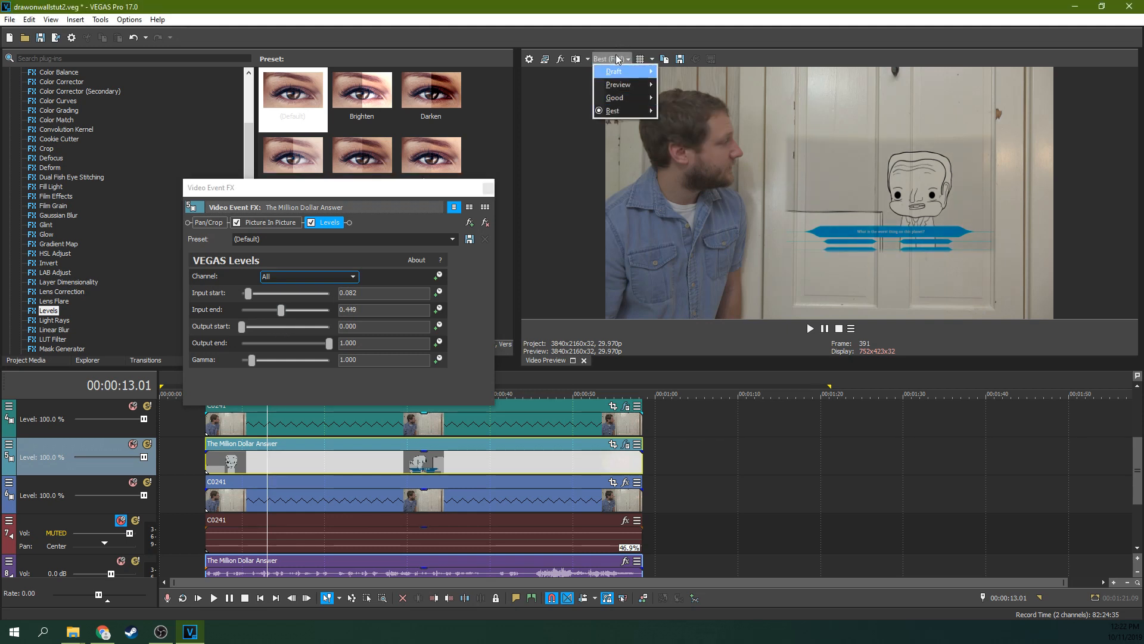
left_click(622, 58)
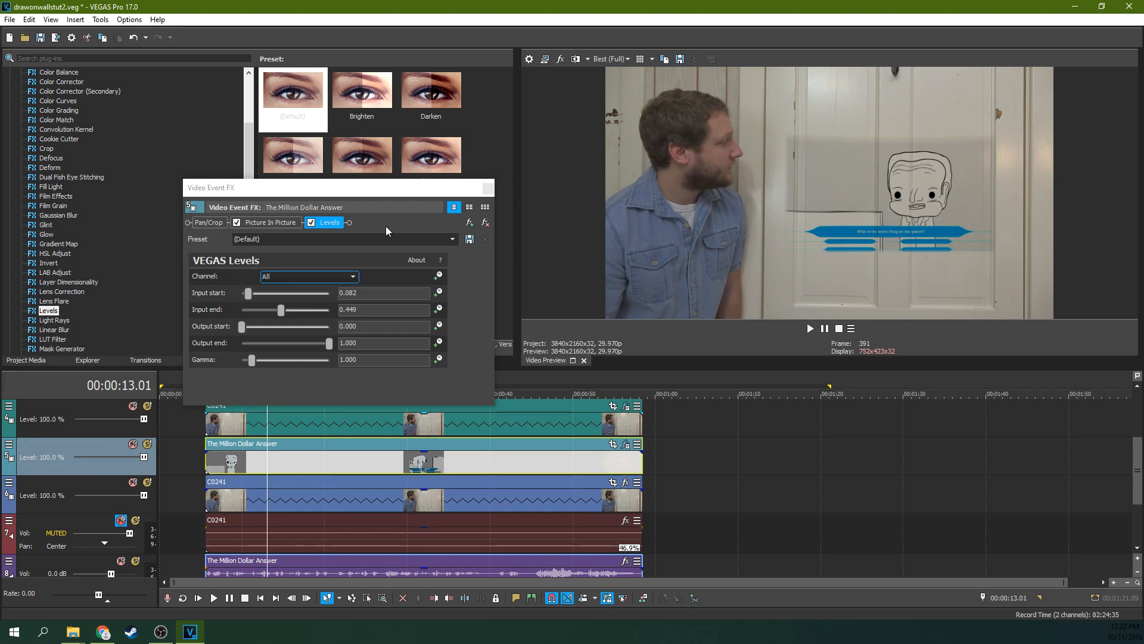
mouse_move(284, 310)
left_mouse_down()
mouse_move(301, 310)
mouse_move(278, 318)
left_mouse_up()
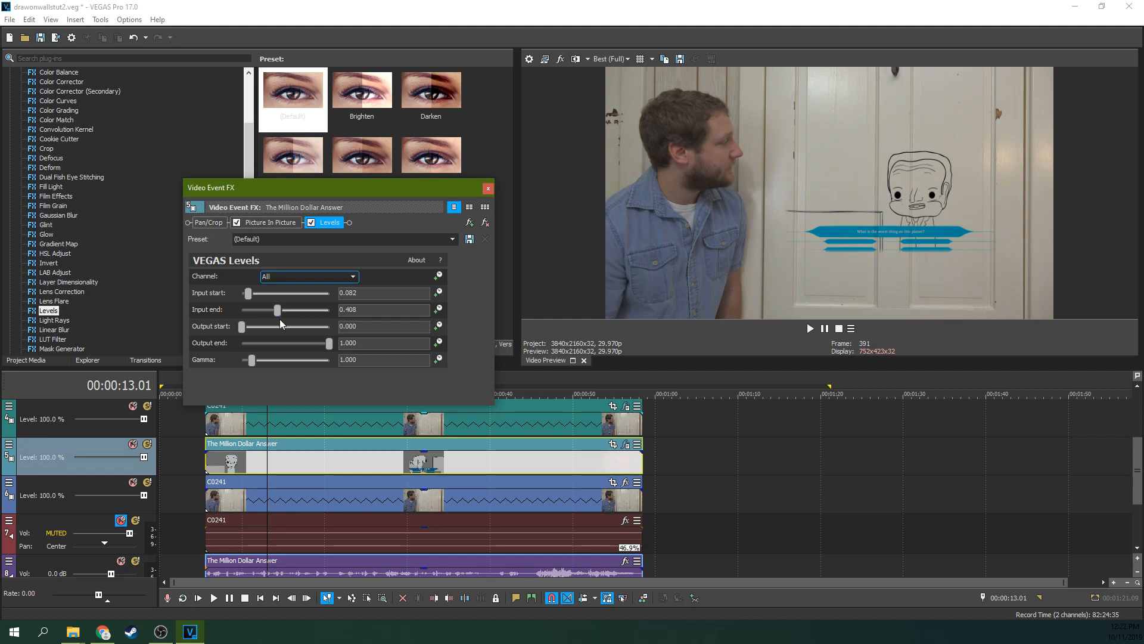
left_click_drag(277, 311, 274, 313)
left_click(488, 189)
Play back the door drawing composite from about 19 seconds and pause at about 26 seconds to check the blend.
left_click(317, 449)
left_click(809, 329)
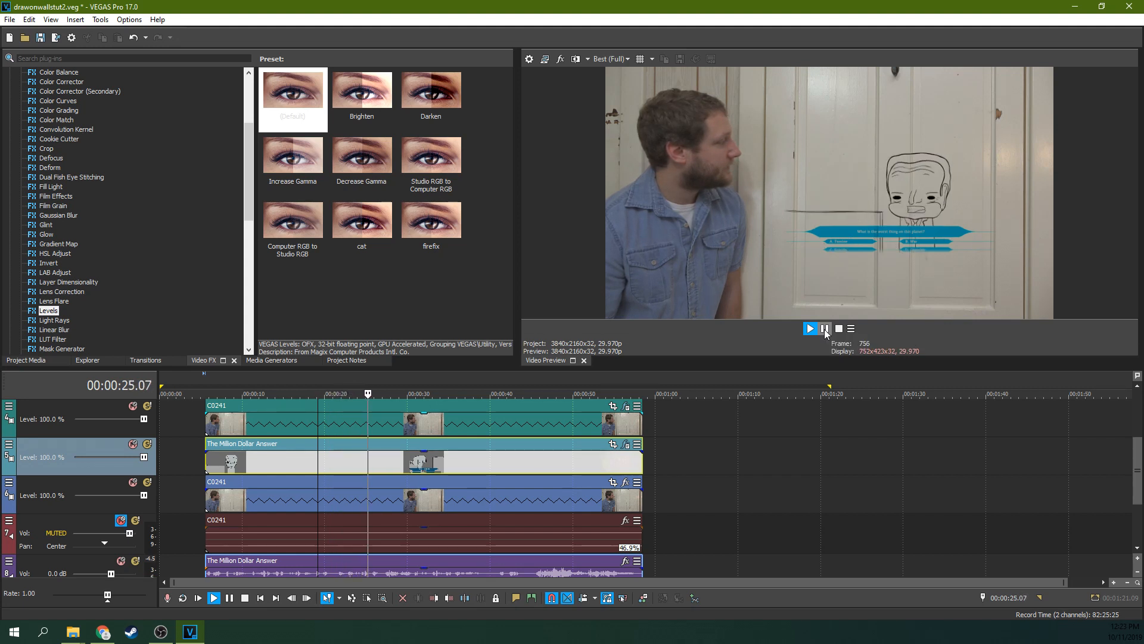
left_click(825, 329)
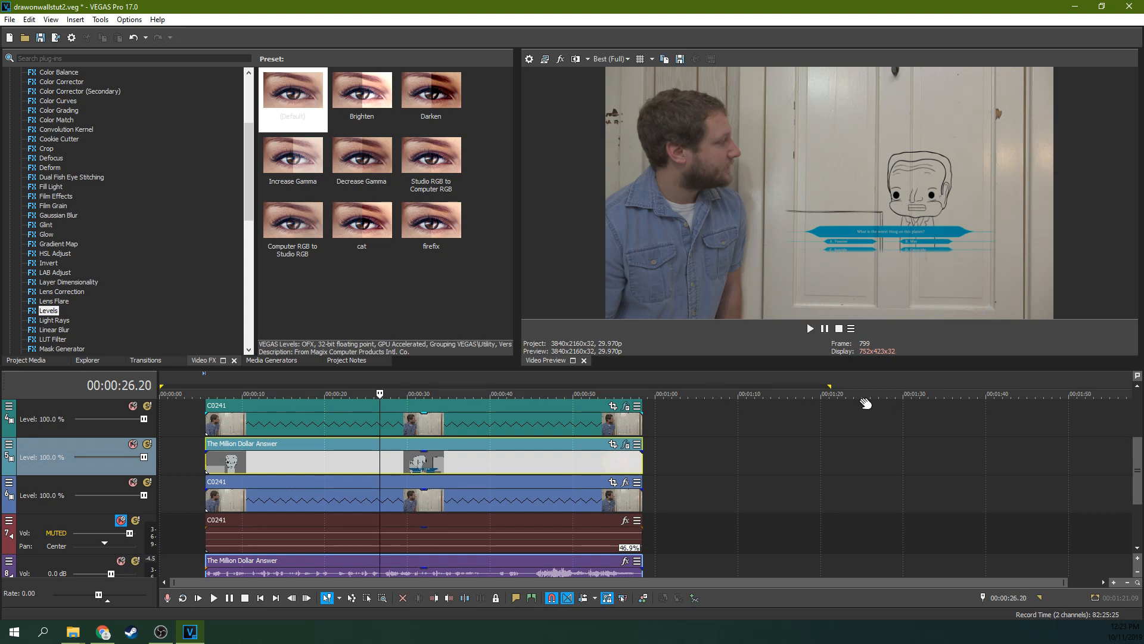
scroll(753, 430, "down", 1)
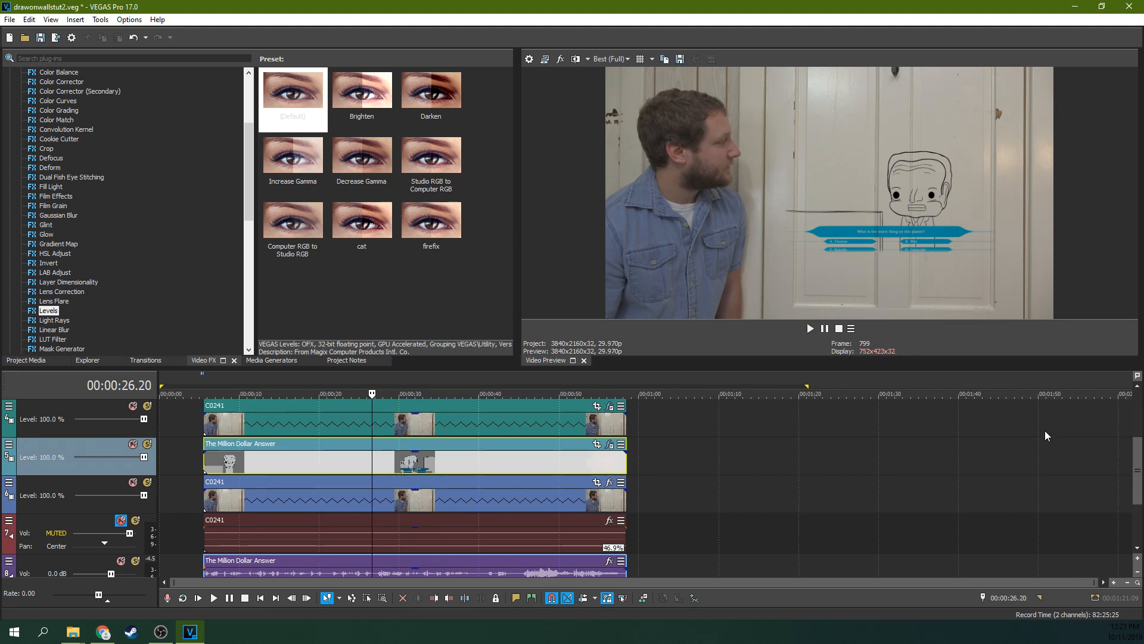
scroll(1136, 477, "down", 1)
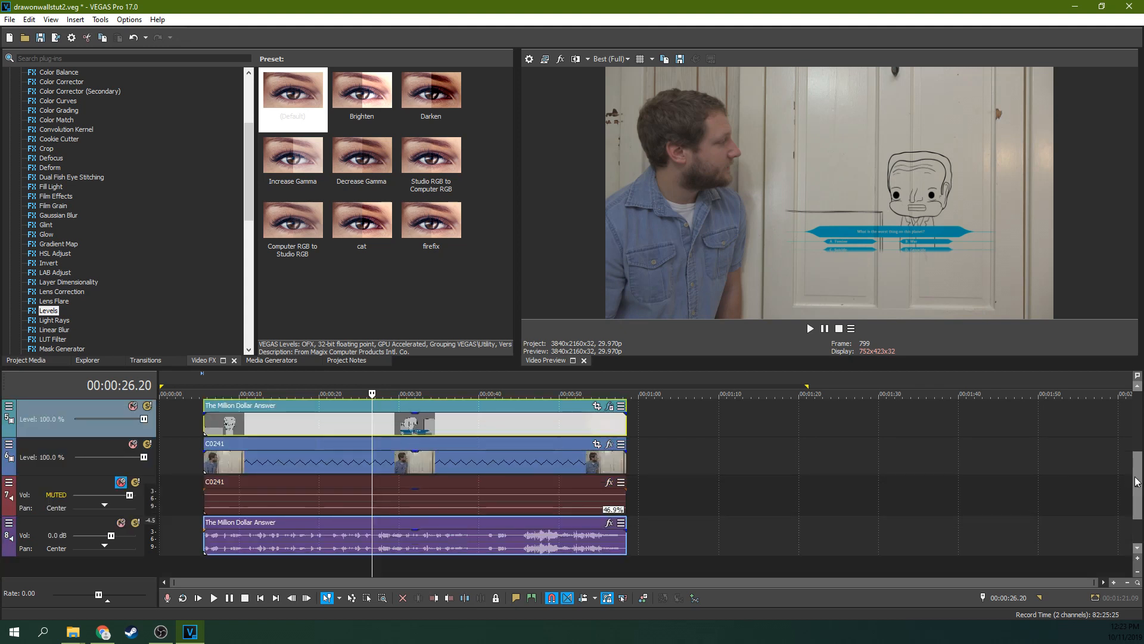